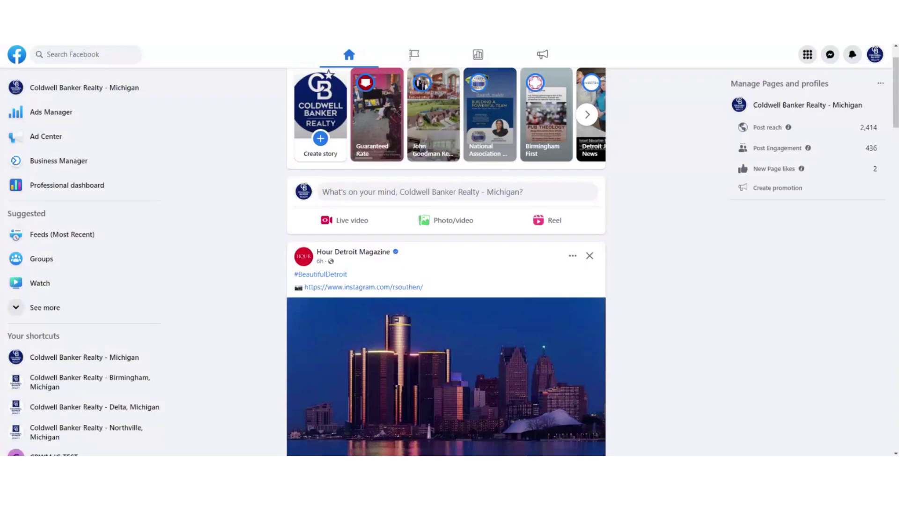
Step: Switch to the Coldwell Banker Realty - Michigan profile and open its page
{"action": "left_click", "coordinate": [875, 55]}
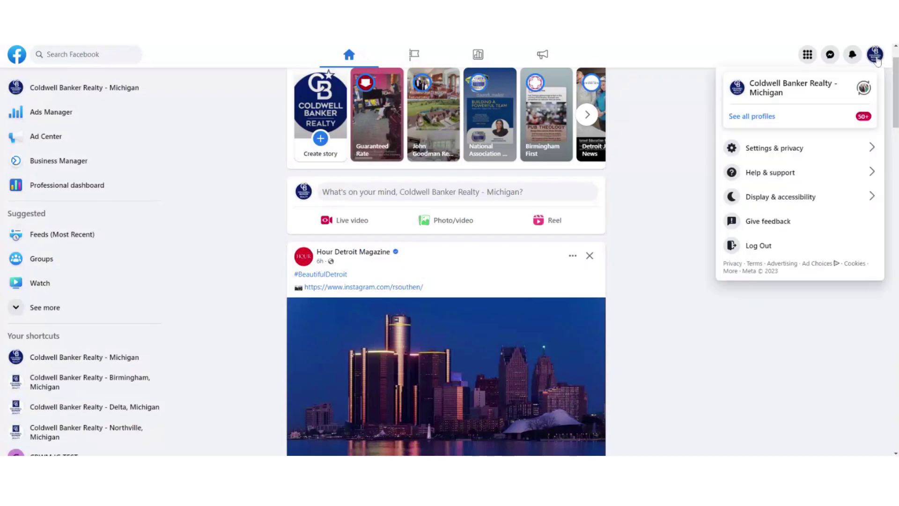
{"action": "left_click", "coordinate": [763, 121]}
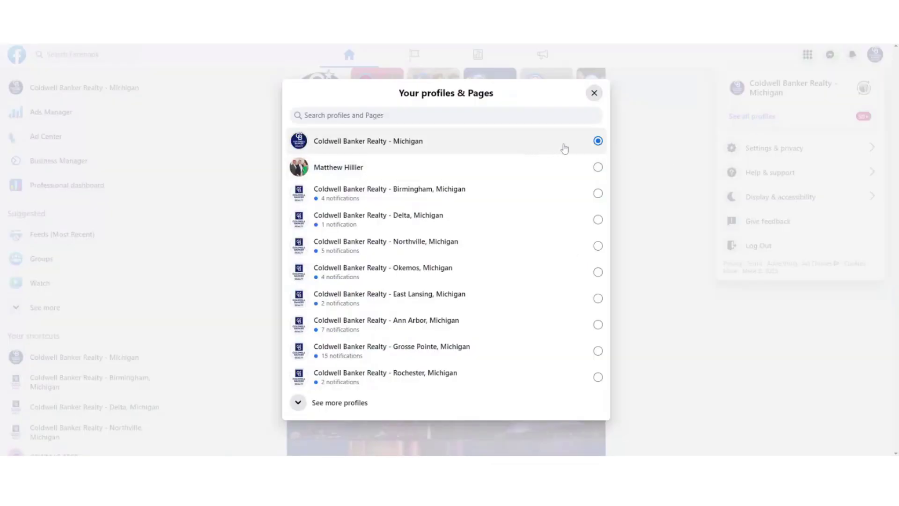
{"action": "left_click", "coordinate": [592, 144]}
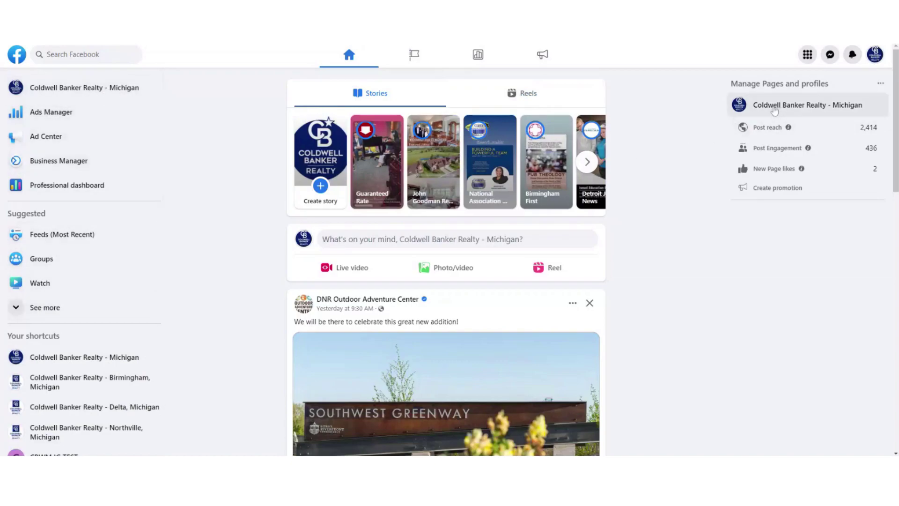
{"action": "left_click_drag", "start_coordinate": [725, 84], "coordinate": [818, 85]}
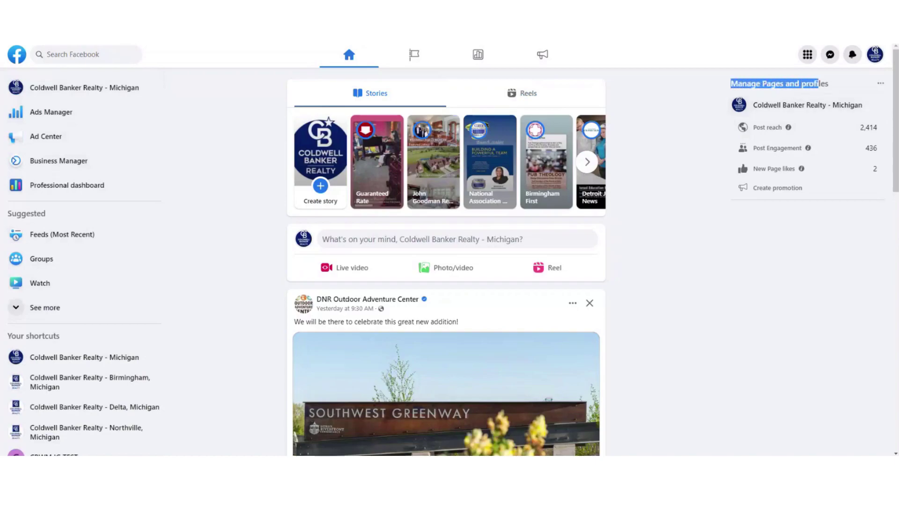
{"action": "left_click", "coordinate": [792, 108]}
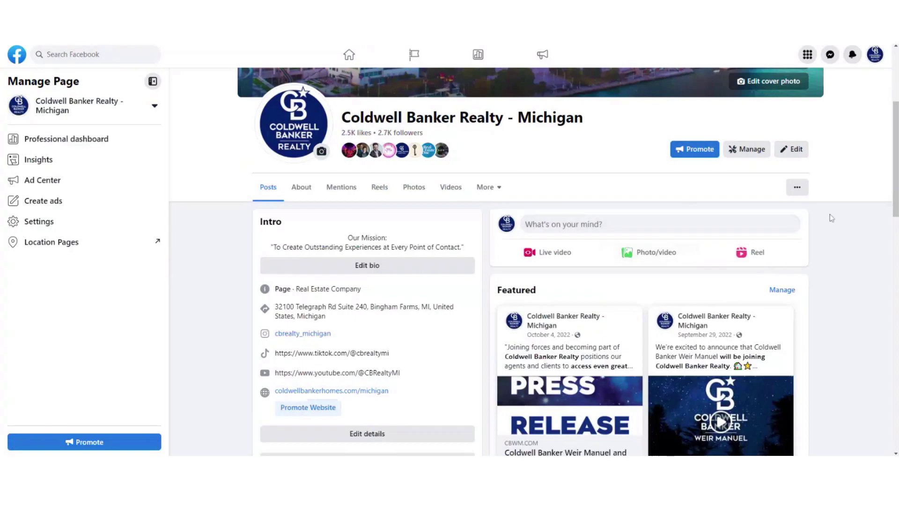
Step: Look through the page's published posts and their engagement to find a suitable one to boost
{"action": "scroll", "coordinate": [831, 241], "scroll_direction": "down", "scroll_amount": 4}
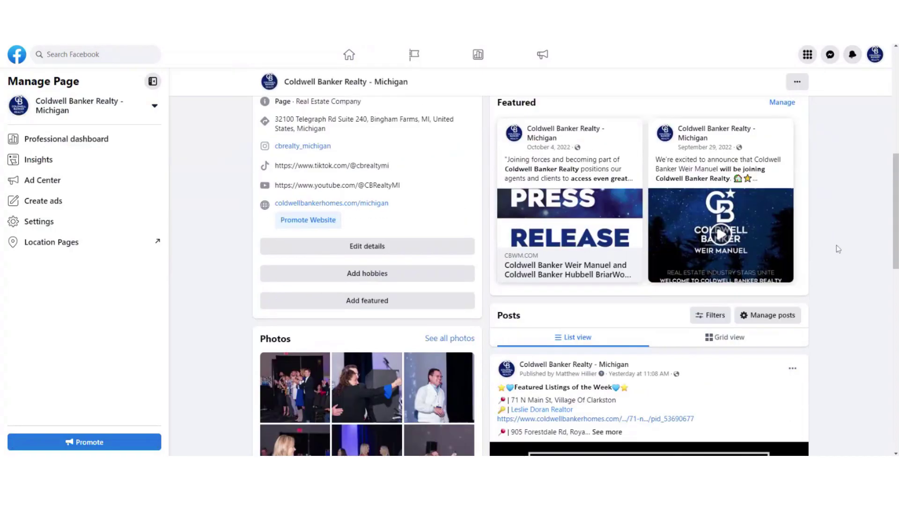
{"action": "scroll", "coordinate": [833, 249], "scroll_direction": "down", "scroll_amount": 3}
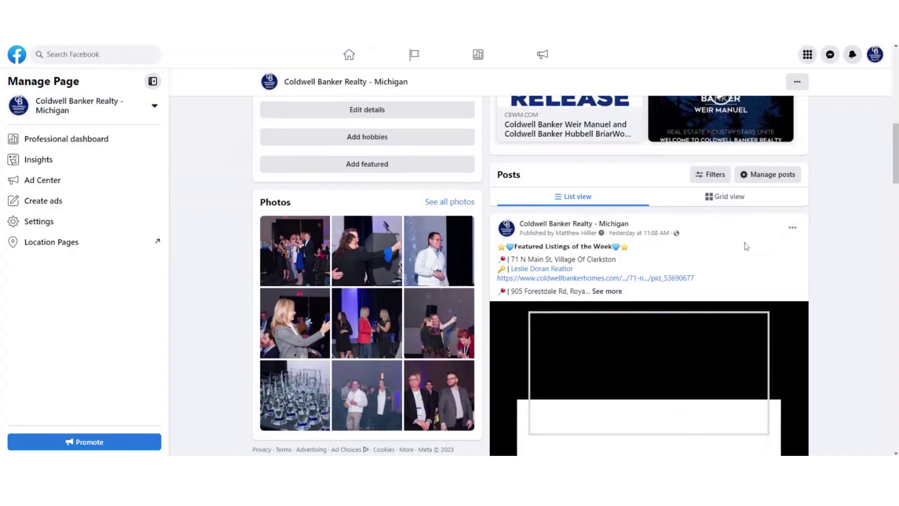
{"action": "scroll", "coordinate": [637, 257], "scroll_direction": "down", "scroll_amount": 5}
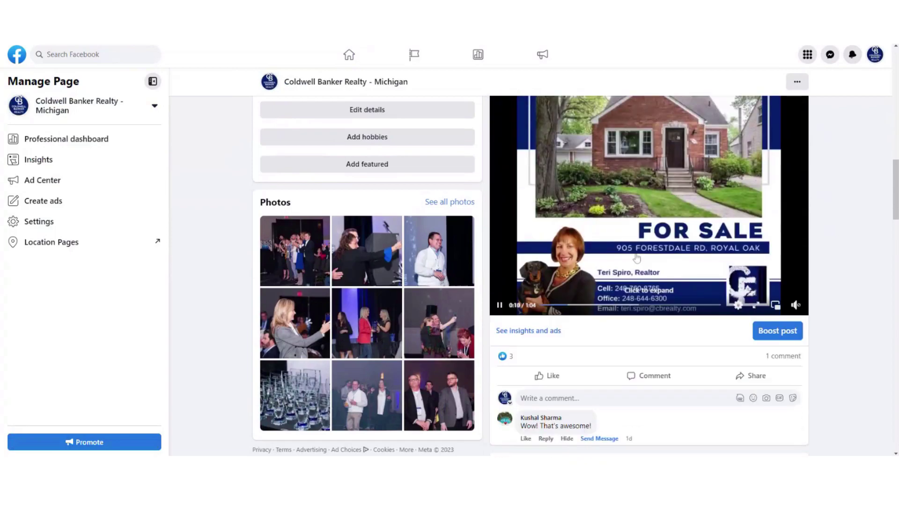
{"action": "scroll", "coordinate": [637, 258], "scroll_direction": "down", "scroll_amount": 2}
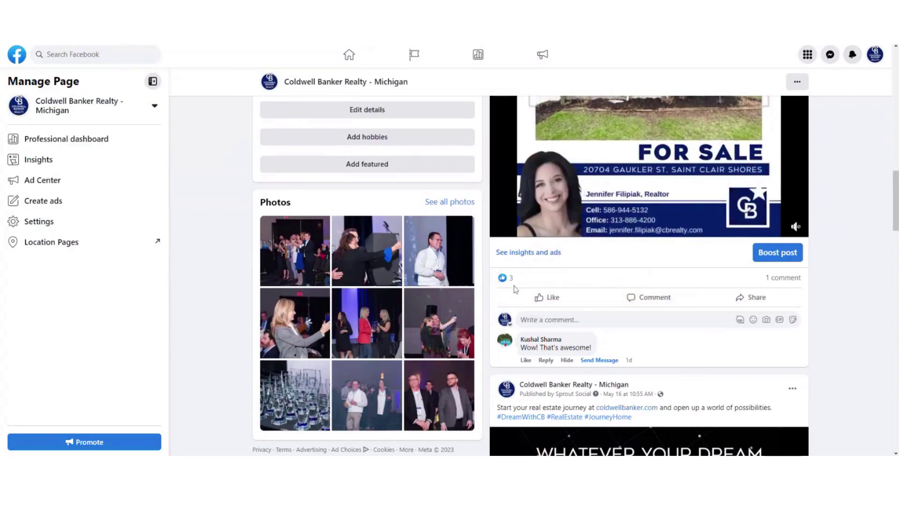
{"action": "scroll", "coordinate": [556, 291], "scroll_direction": "down", "scroll_amount": 15}
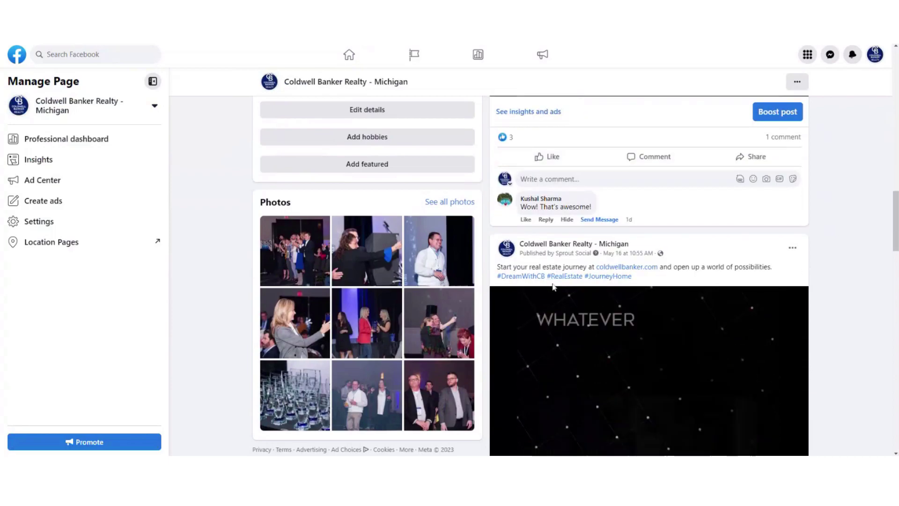
{"action": "scroll", "coordinate": [556, 285], "scroll_direction": "down", "scroll_amount": 20}
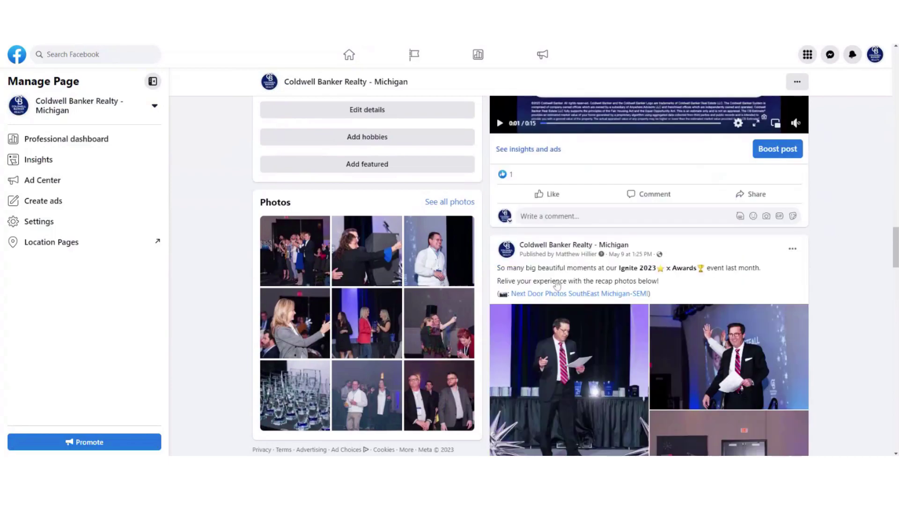
{"action": "scroll", "coordinate": [561, 281], "scroll_direction": "down", "scroll_amount": 20}
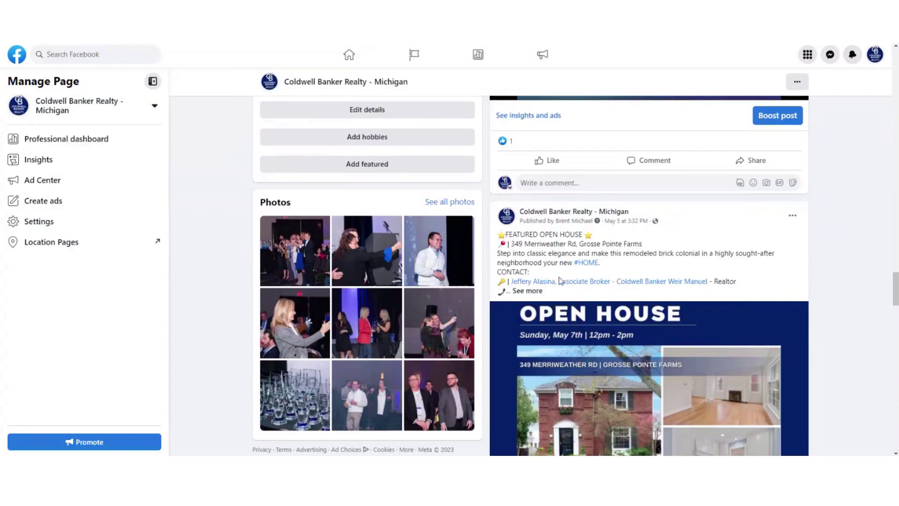
{"action": "scroll", "coordinate": [559, 282], "scroll_direction": "down", "scroll_amount": 20}
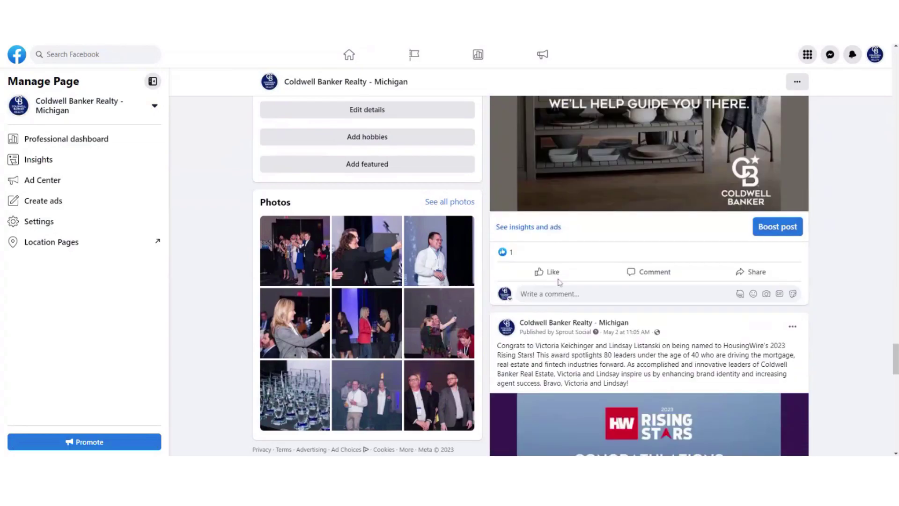
{"action": "scroll", "coordinate": [552, 295], "scroll_direction": "up", "scroll_amount": 3}
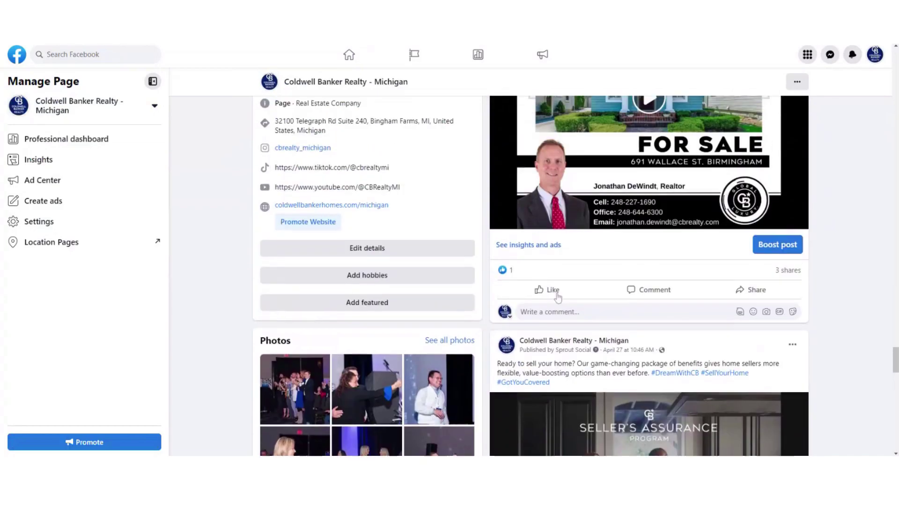
{"action": "scroll", "coordinate": [557, 290], "scroll_direction": "down", "scroll_amount": 12}
{"action": "scroll", "coordinate": [566, 288], "scroll_direction": "down", "scroll_amount": 7}
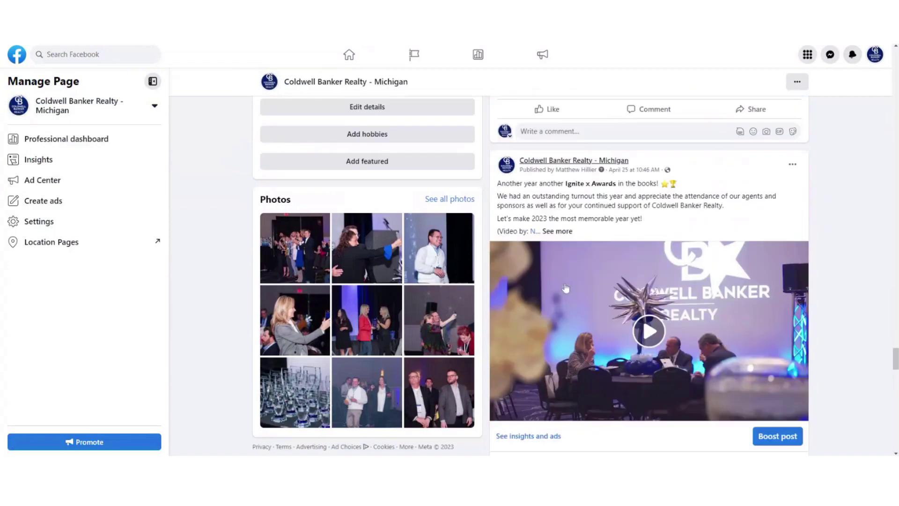
Step: Check who reacted to the April 25 Ignite x Awards video post and start boosting that post
{"action": "scroll", "coordinate": [566, 271], "scroll_direction": "up", "scroll_amount": 1}
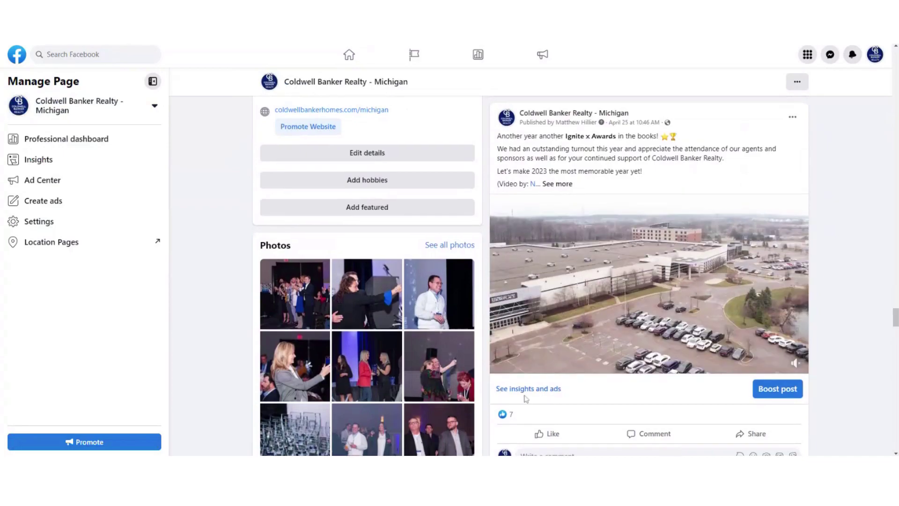
{"action": "scroll", "coordinate": [527, 389], "scroll_direction": "down", "scroll_amount": 1}
{"action": "mouse_move", "coordinate": [510, 376]}
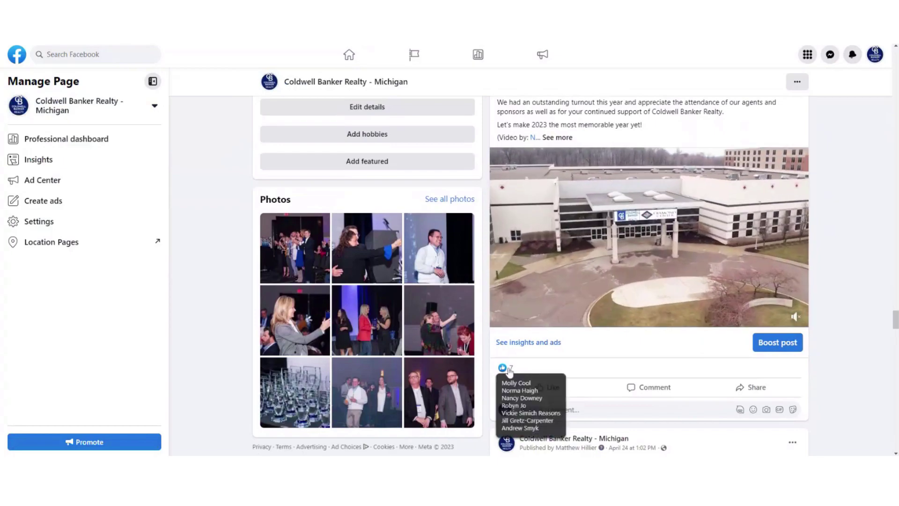
{"action": "mouse_move", "coordinate": [546, 387]}
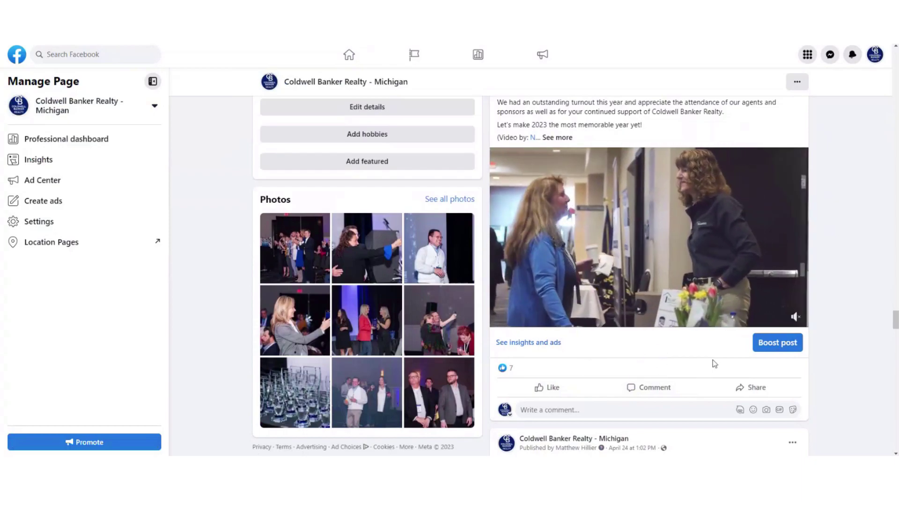
{"action": "left_click", "coordinate": [776, 347]}
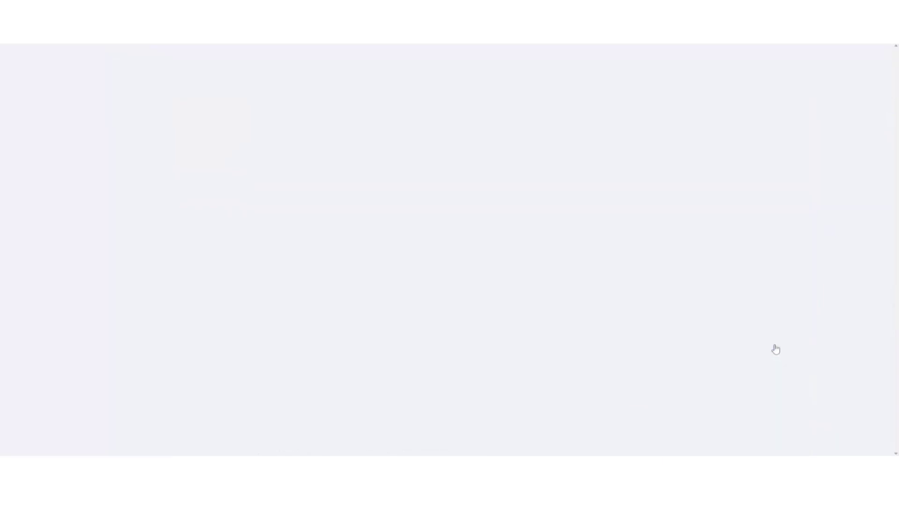
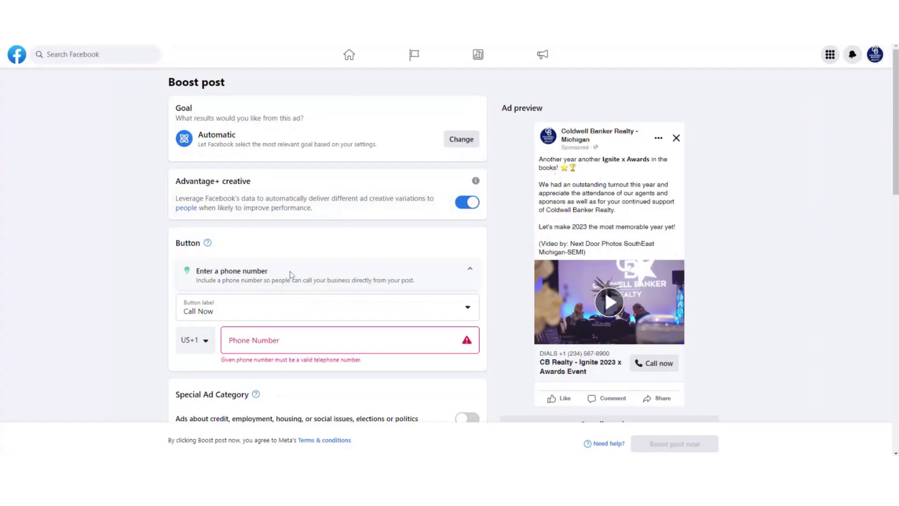
Step: Review the available button labels for the ad and set the label to No button
{"action": "scroll", "coordinate": [291, 276], "scroll_direction": "down", "scroll_amount": 1}
{"action": "scroll", "coordinate": [291, 276], "scroll_direction": "up", "scroll_amount": 1}
{"action": "left_click", "coordinate": [466, 312]}
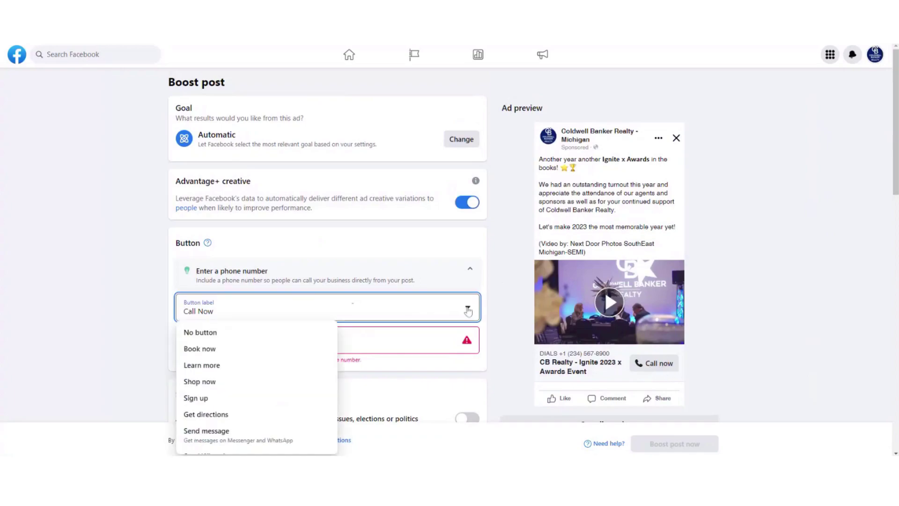
{"action": "scroll", "coordinate": [281, 348], "scroll_direction": "down", "scroll_amount": 1}
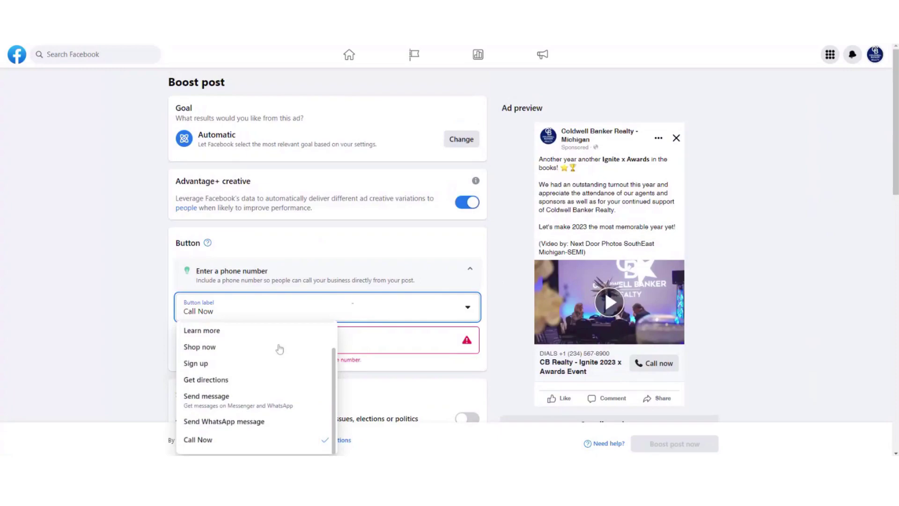
{"action": "scroll", "coordinate": [257, 363], "scroll_direction": "up", "scroll_amount": 1}
{"action": "scroll", "coordinate": [255, 369], "scroll_direction": "down", "scroll_amount": 1}
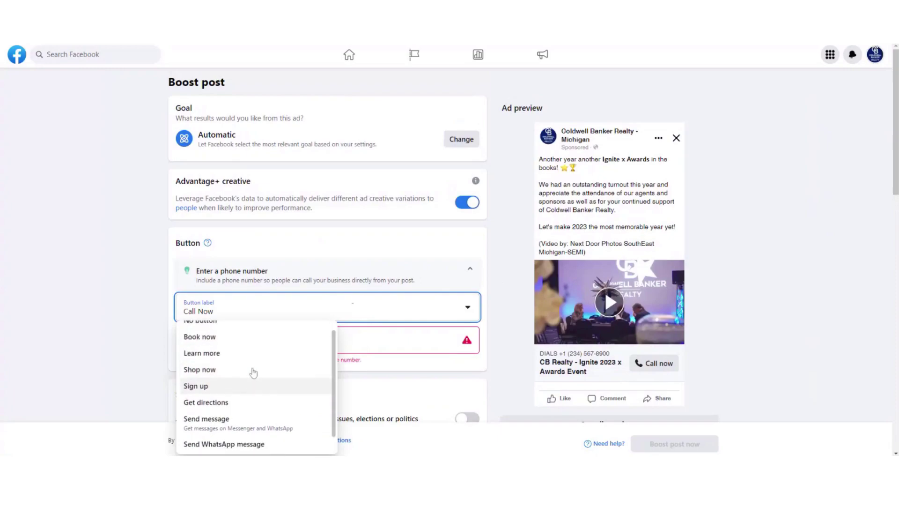
{"action": "scroll", "coordinate": [251, 372], "scroll_direction": "up", "scroll_amount": 1}
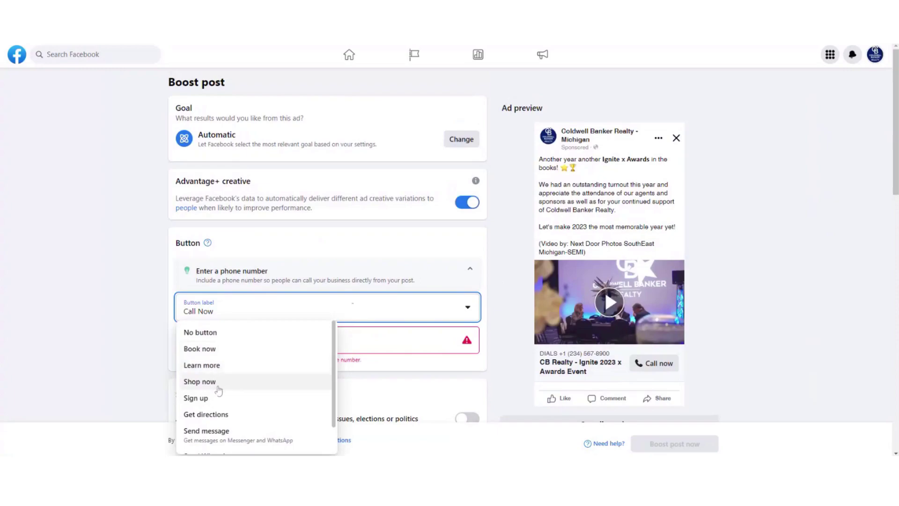
{"action": "scroll", "coordinate": [223, 392], "scroll_direction": "down", "scroll_amount": 1}
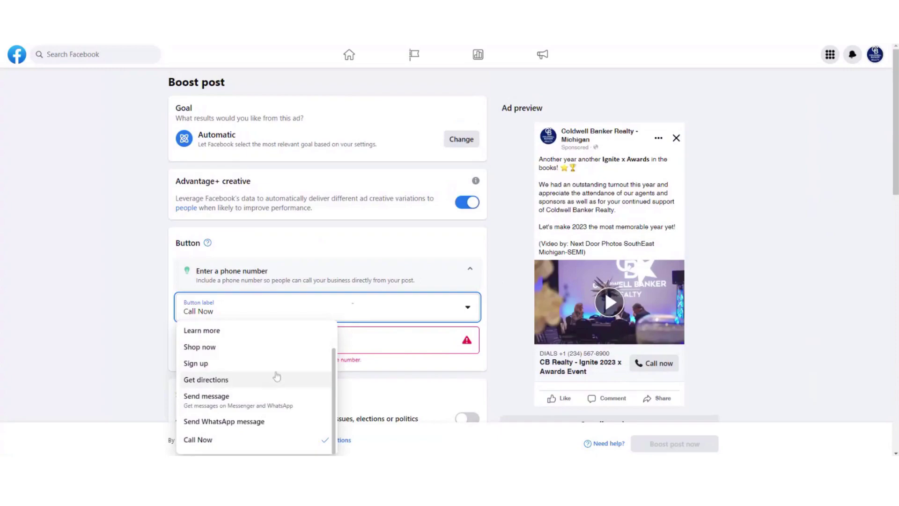
{"action": "scroll", "coordinate": [262, 381], "scroll_direction": "up", "scroll_amount": 1}
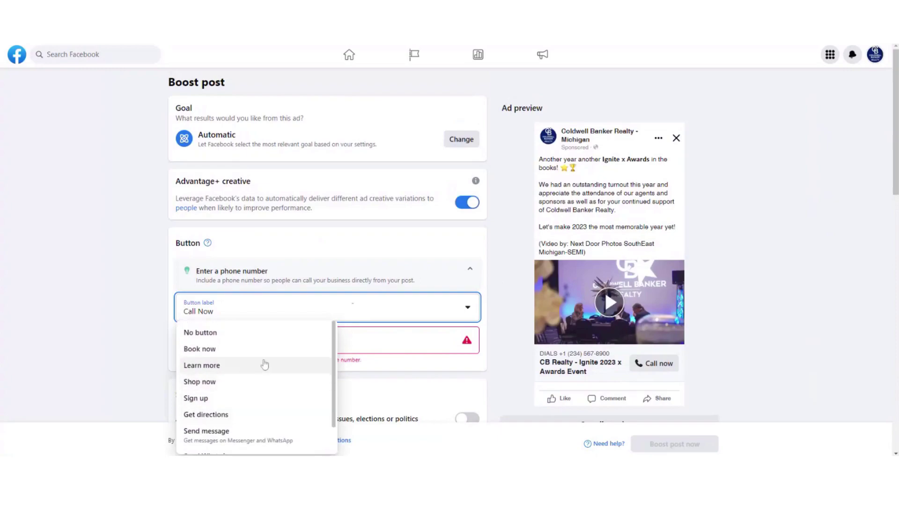
{"action": "left_click", "coordinate": [196, 336]}
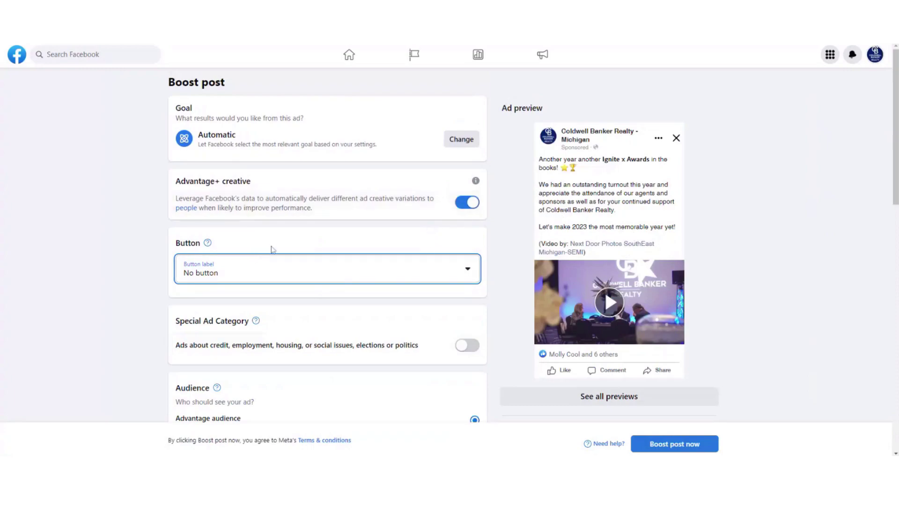
Step: Turn on the Special Ad Category for the boosted post and choose Housing as the ad category
{"action": "scroll", "coordinate": [279, 313], "scroll_direction": "down", "scroll_amount": 1}
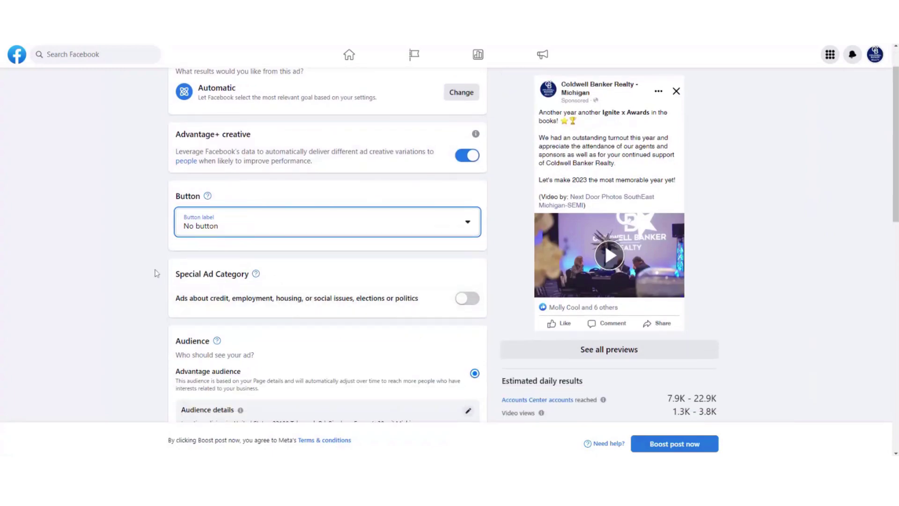
{"action": "left_click_drag", "start_coordinate": [176, 276], "coordinate": [253, 278]}
{"action": "left_click", "coordinate": [220, 268]}
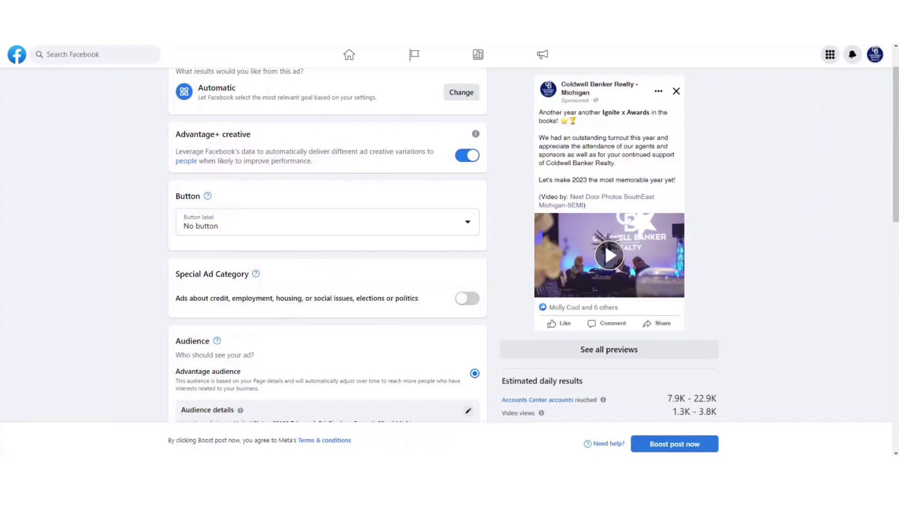
{"action": "left_click", "coordinate": [469, 300]}
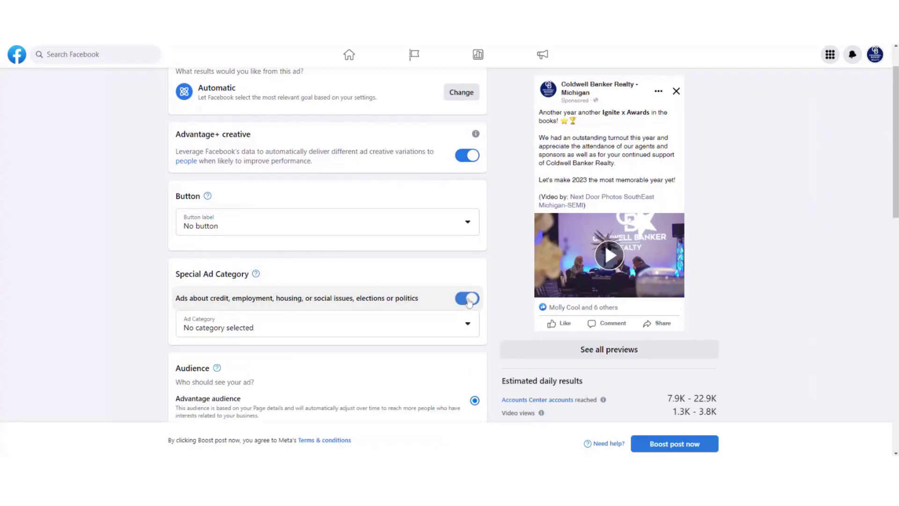
{"action": "left_click", "coordinate": [468, 324]}
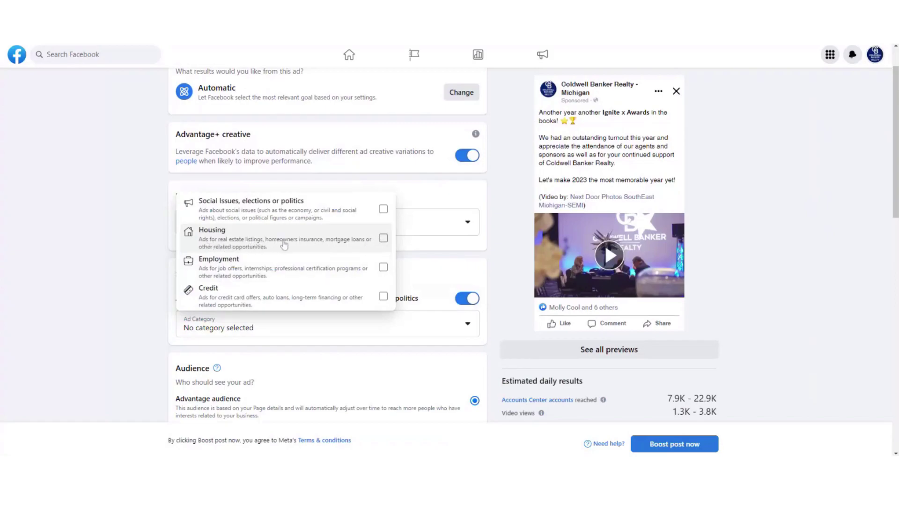
{"action": "left_click", "coordinate": [383, 240]}
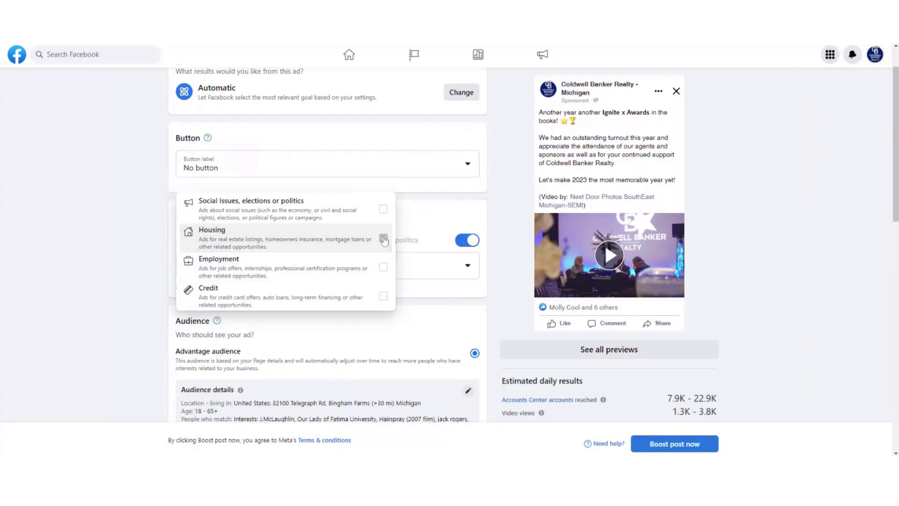
{"action": "left_click", "coordinate": [121, 253]}
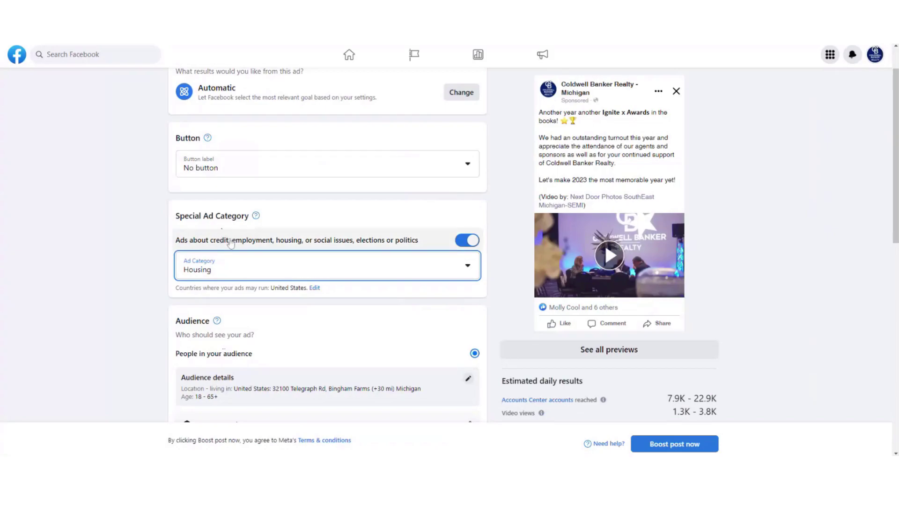
Step: Open the audience details for editing and review the gender, age, location and detailed targeting options
{"action": "scroll", "coordinate": [255, 253], "scroll_direction": "down", "scroll_amount": 3}
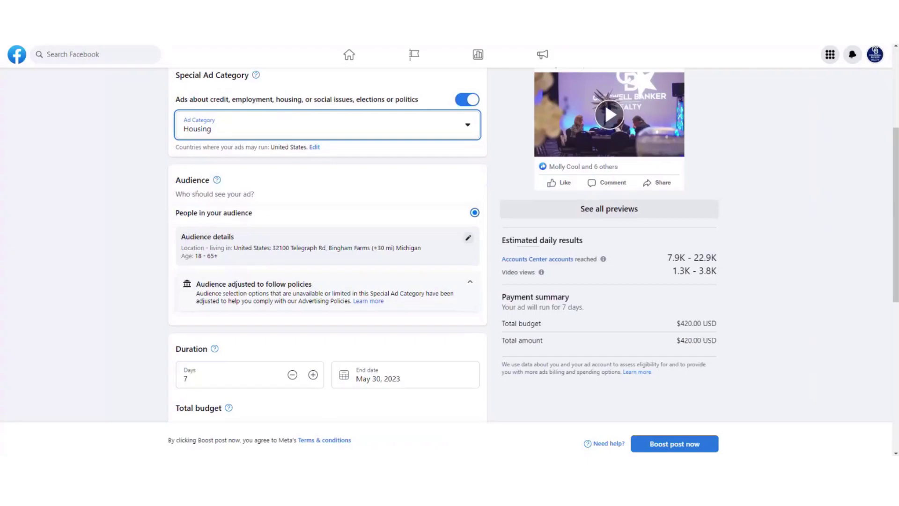
{"action": "left_click", "coordinate": [468, 239]}
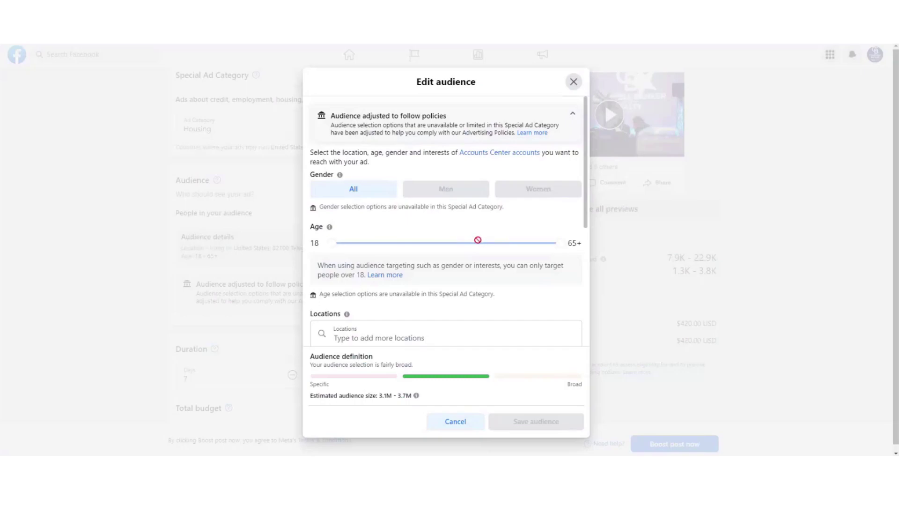
{"action": "scroll", "coordinate": [432, 250], "scroll_direction": "down", "scroll_amount": 2}
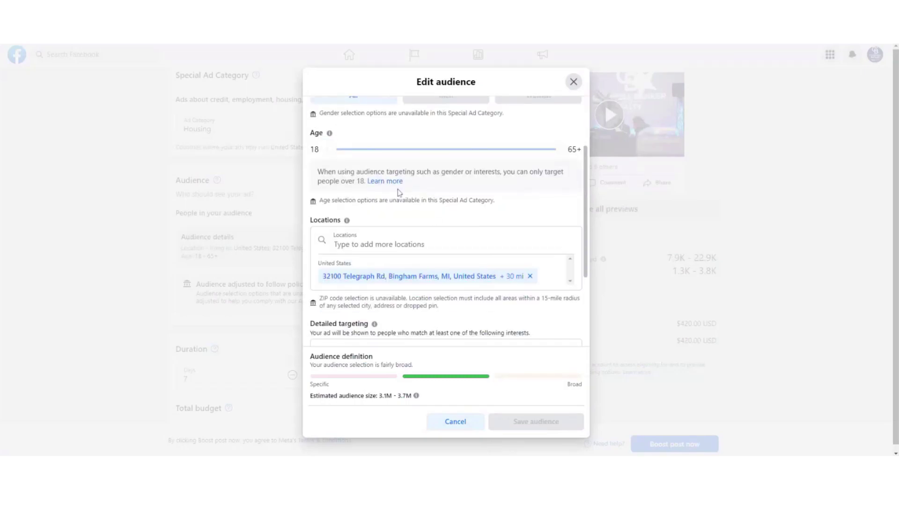
{"action": "scroll", "coordinate": [410, 216], "scroll_direction": "down", "scroll_amount": 1}
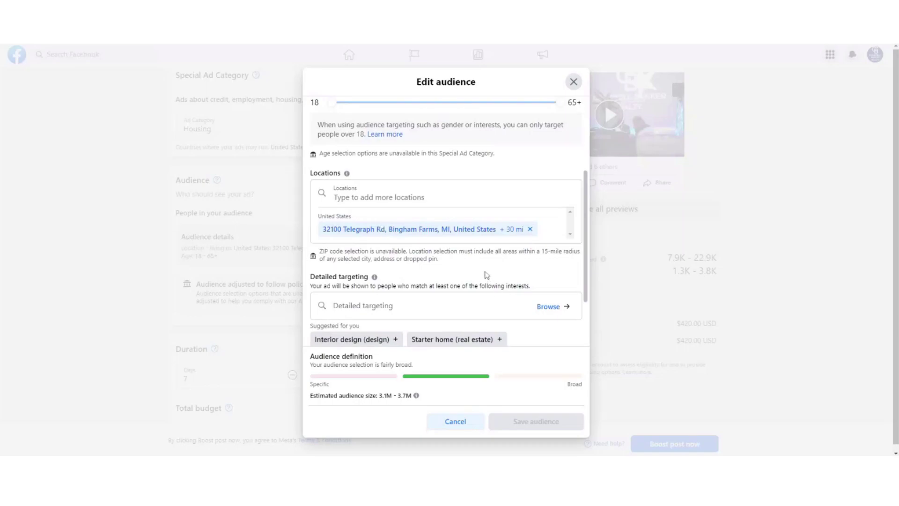
{"action": "scroll", "coordinate": [439, 268], "scroll_direction": "down", "scroll_amount": 1}
{"action": "scroll", "coordinate": [438, 269], "scroll_direction": "down", "scroll_amount": 1}
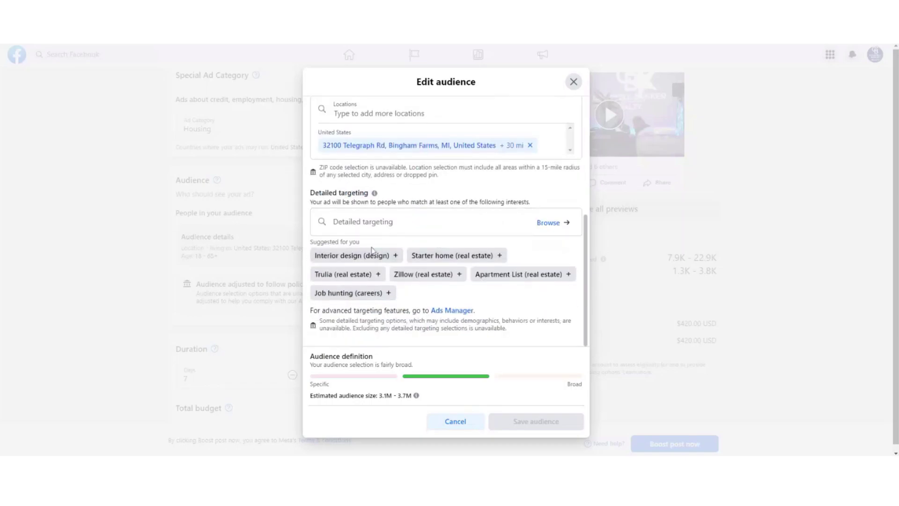
{"action": "scroll", "coordinate": [446, 220], "scroll_direction": "up", "scroll_amount": 3}
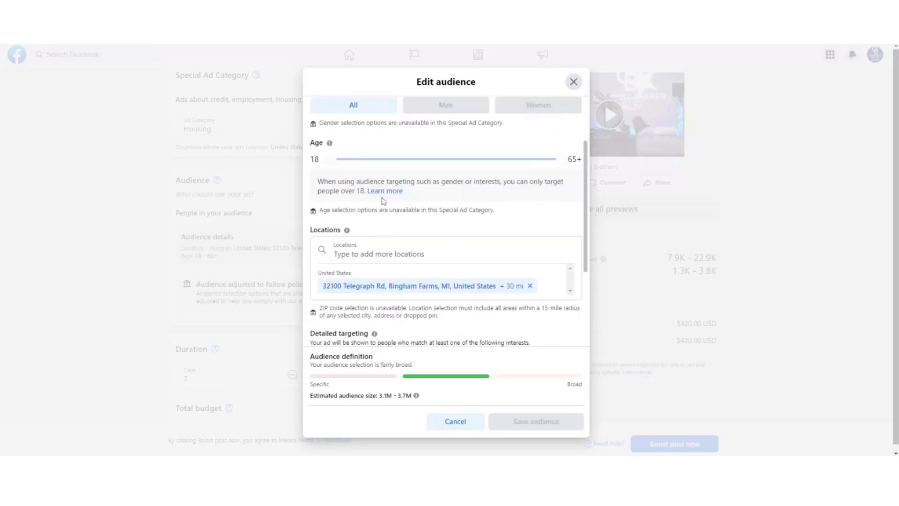
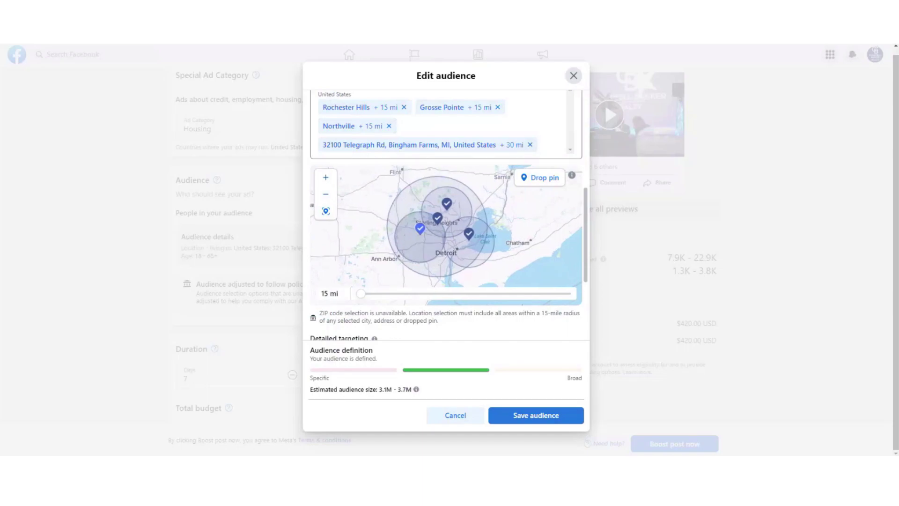
Step: Set the targeting radius to 45 mi for both the Rochester Hills and Grosse Pointe locations
{"action": "left_click", "coordinate": [352, 118]}
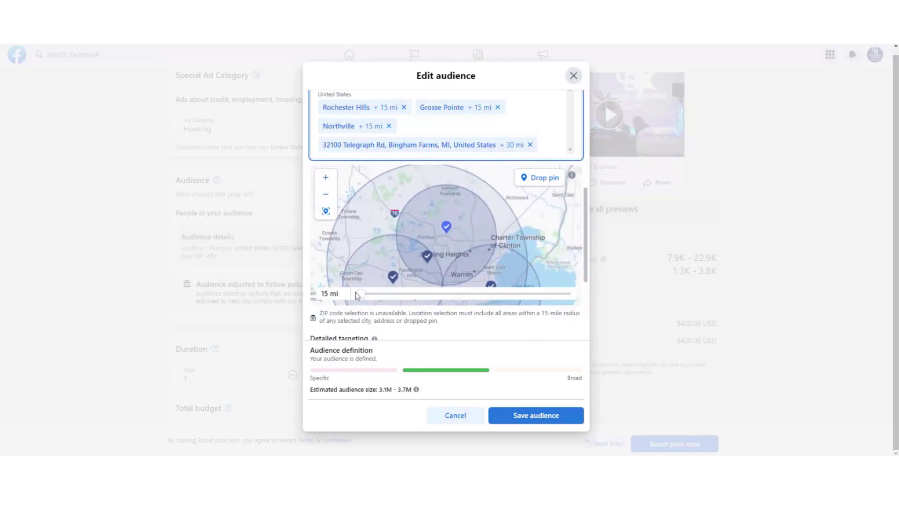
{"action": "left_click_drag", "start_coordinate": [360, 294], "coordinate": [542, 302]}
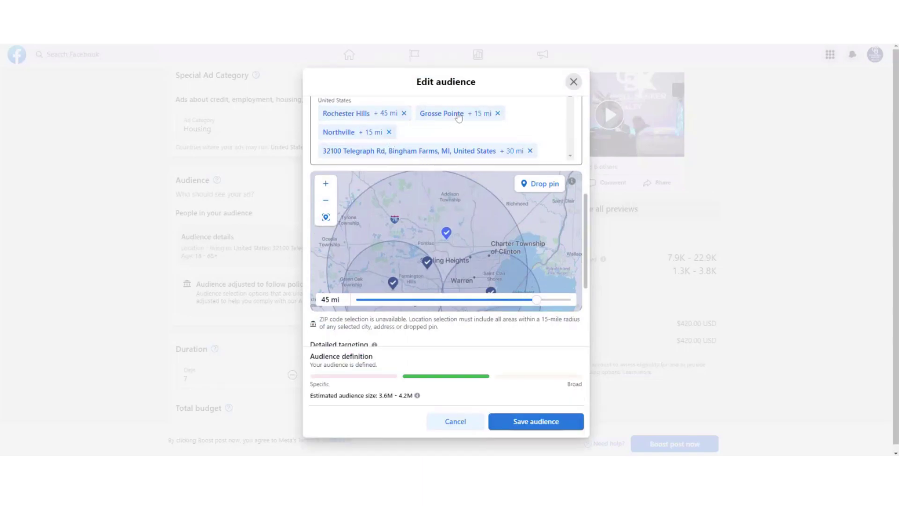
{"action": "left_click", "coordinate": [458, 118]}
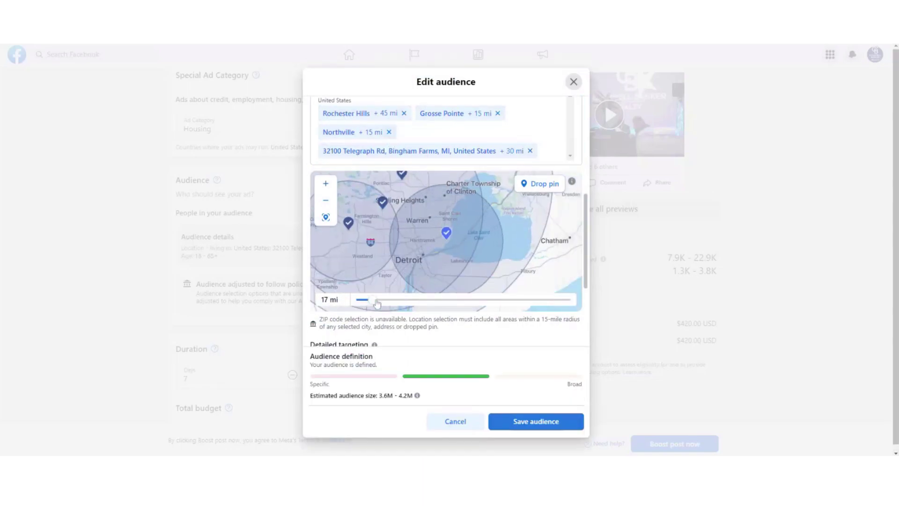
{"action": "left_click_drag", "start_coordinate": [370, 302], "coordinate": [537, 304]}
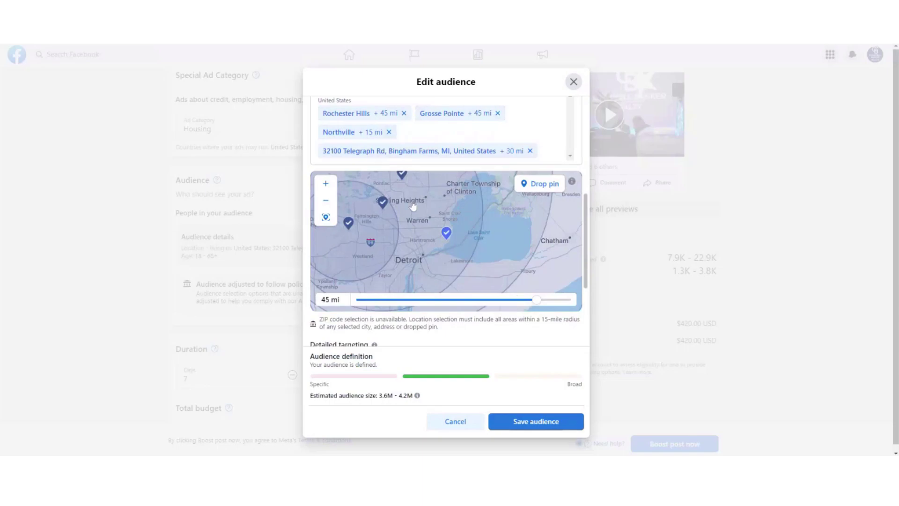
{"action": "left_click", "coordinate": [326, 204]}
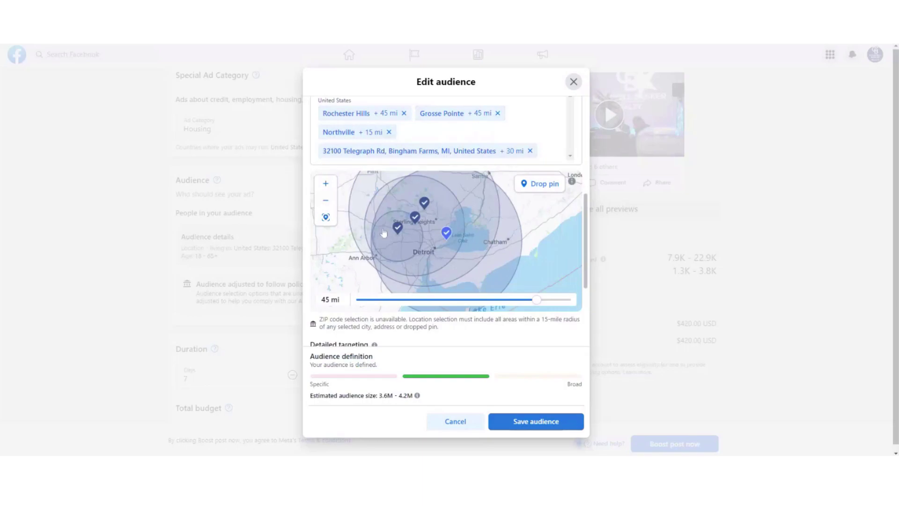
{"action": "scroll", "coordinate": [367, 253], "scroll_direction": "down", "scroll_amount": 2}
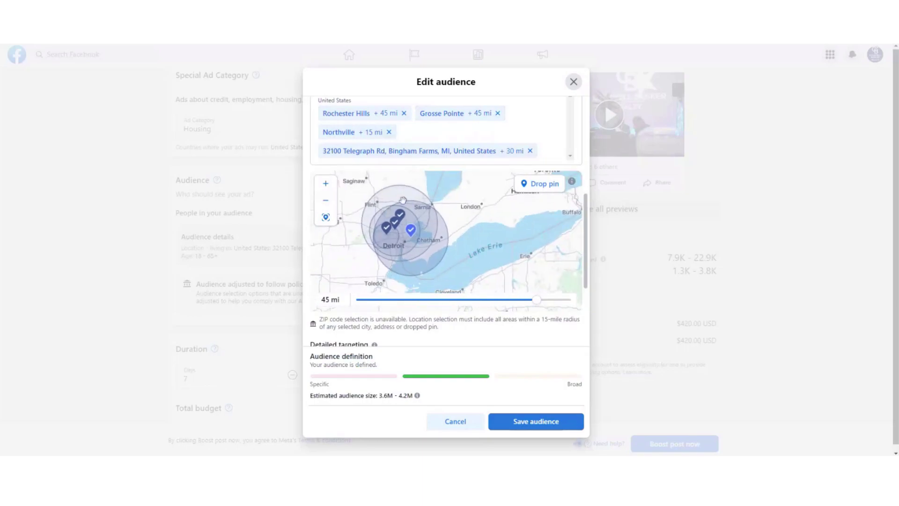
Step: Browse the full list of detailed targeting interests and return to the audience settings without selecting any
{"action": "scroll", "coordinate": [381, 244], "scroll_direction": "down", "scroll_amount": 3}
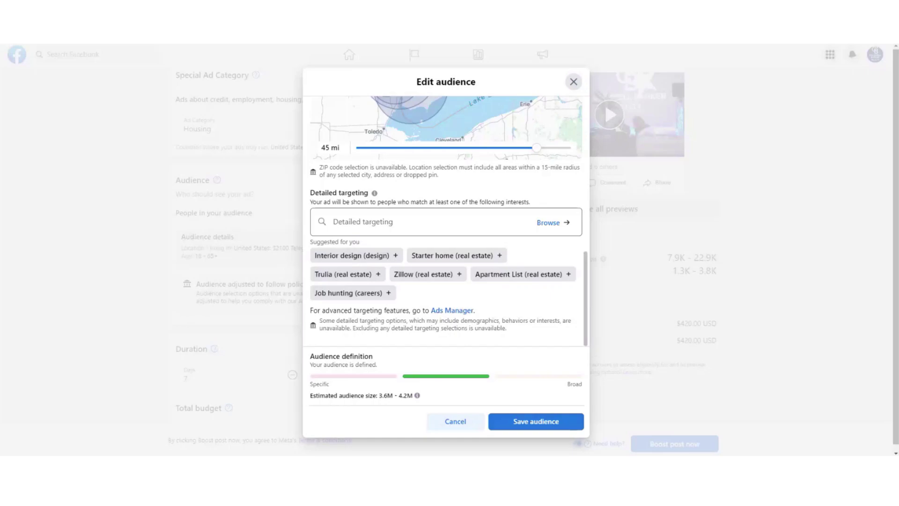
{"action": "left_click", "coordinate": [546, 223]}
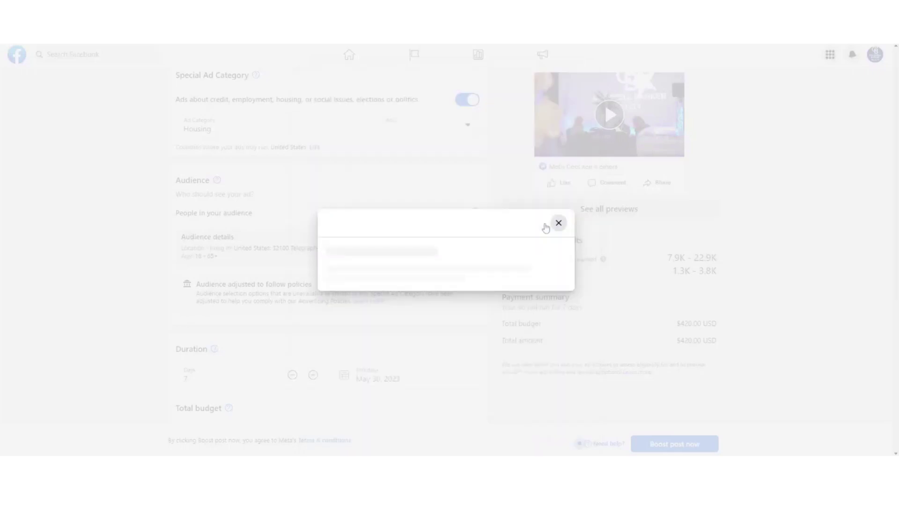
{"action": "scroll", "coordinate": [443, 292], "scroll_direction": "down", "scroll_amount": 10}
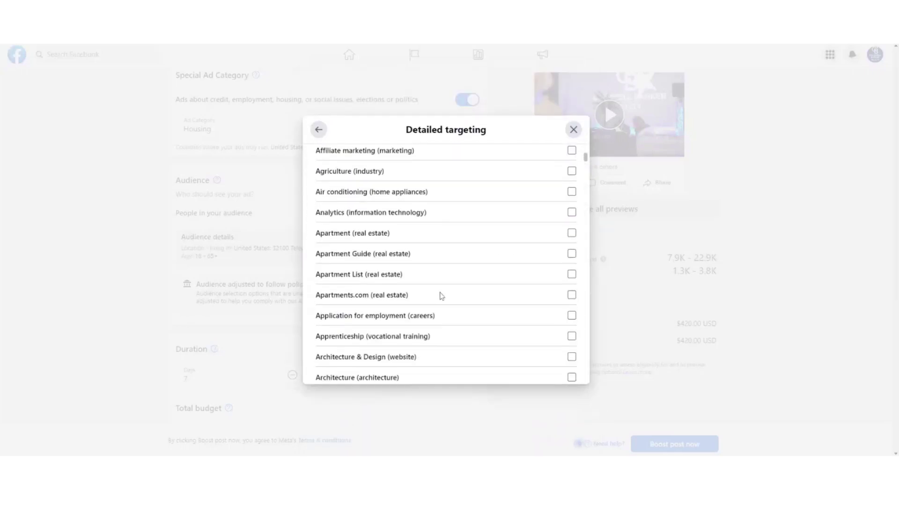
{"action": "scroll", "coordinate": [442, 296], "scroll_direction": "down", "scroll_amount": 15}
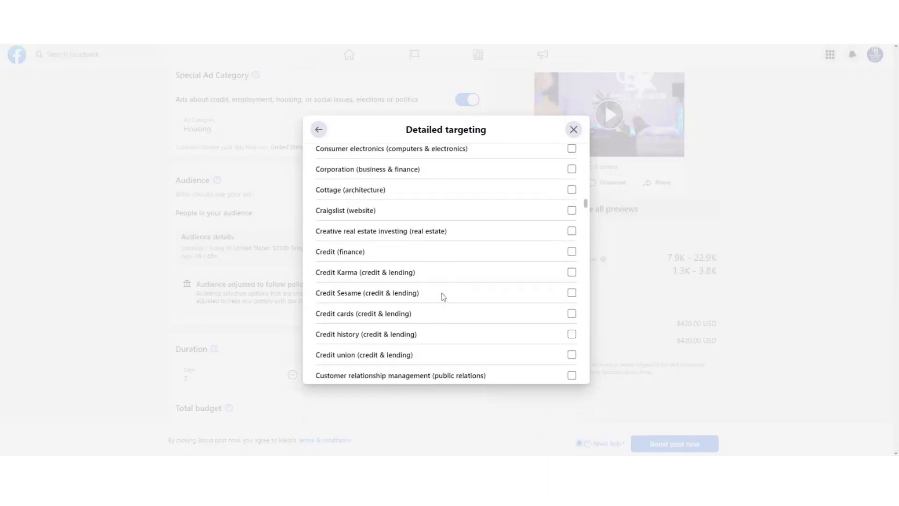
{"action": "scroll", "coordinate": [443, 296], "scroll_direction": "down", "scroll_amount": 5}
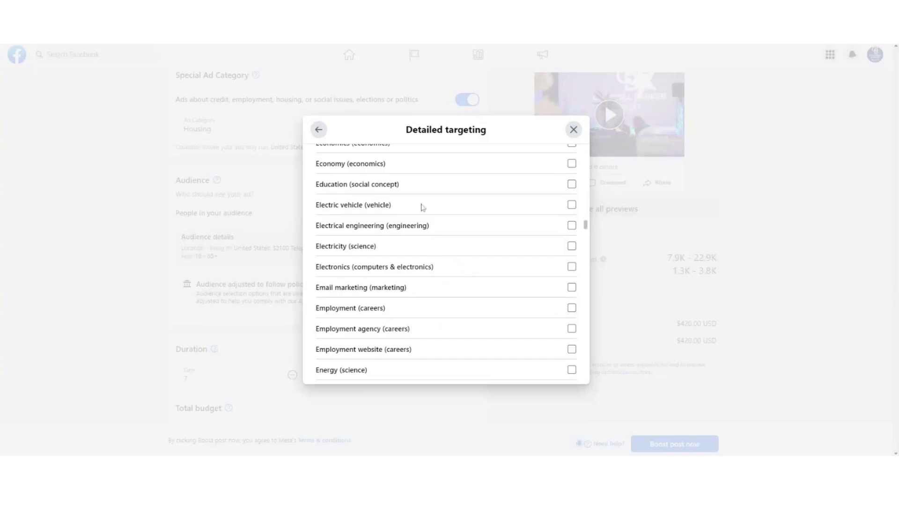
{"action": "left_click", "coordinate": [318, 131]}
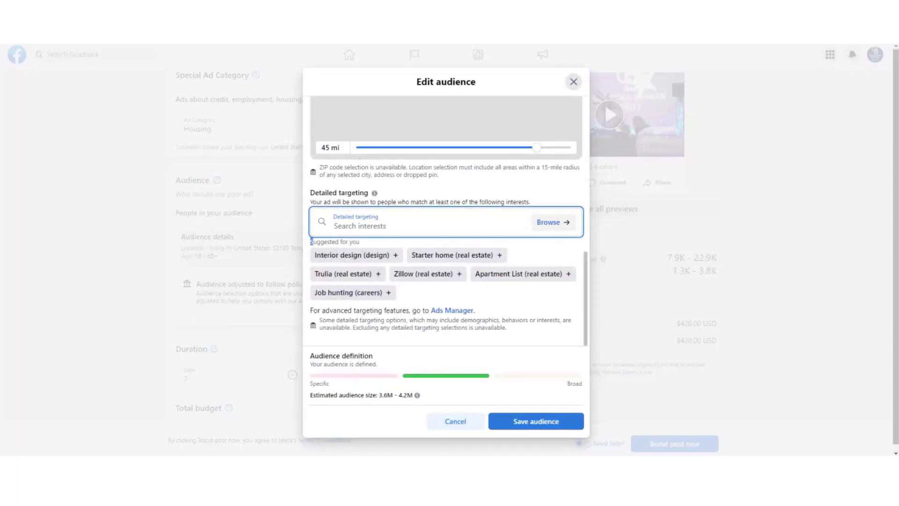
Step: Add the suggested interest Starter home (real estate) to the detailed targeting
{"action": "left_click_drag", "start_coordinate": [311, 241], "coordinate": [360, 242]}
{"action": "left_click", "coordinate": [445, 255]}
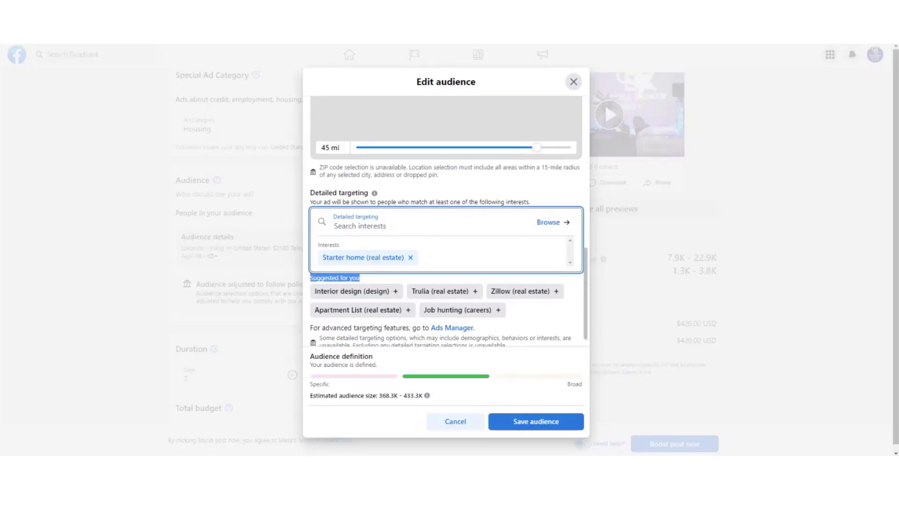
{"action": "scroll", "coordinate": [539, 345], "scroll_direction": "down", "scroll_amount": 1}
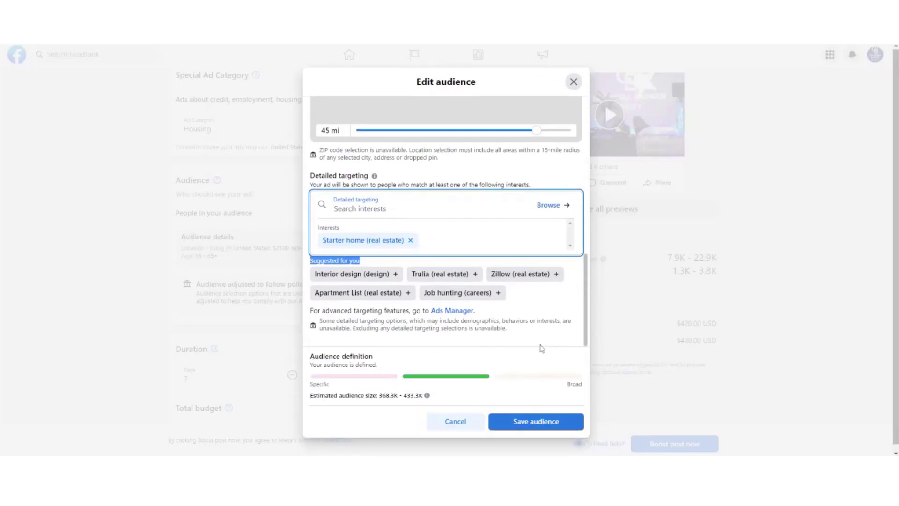
Step: Check where the audience falls on the Specific-to-Broad definition scale and save the audience
{"action": "scroll", "coordinate": [537, 343], "scroll_direction": "up", "scroll_amount": 3}
{"action": "scroll", "coordinate": [537, 342], "scroll_direction": "down", "scroll_amount": 3}
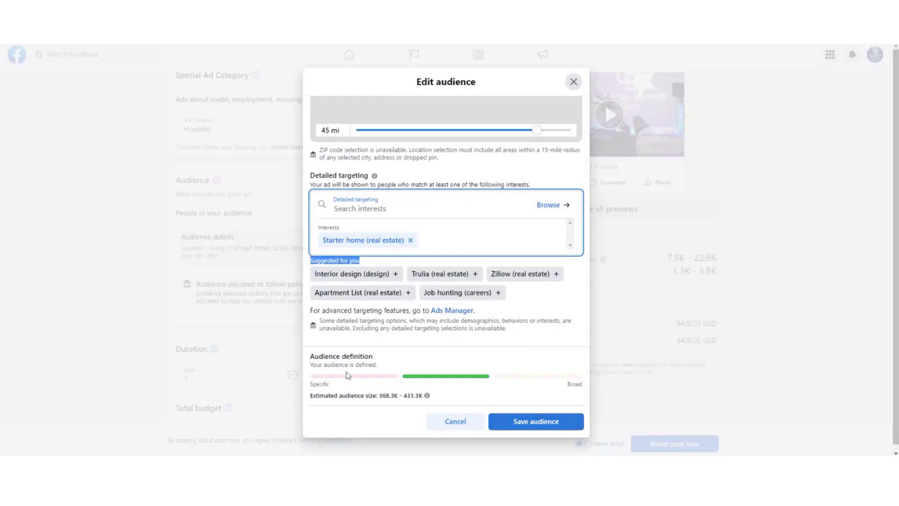
{"action": "left_click_drag", "start_coordinate": [313, 384], "coordinate": [318, 384]}
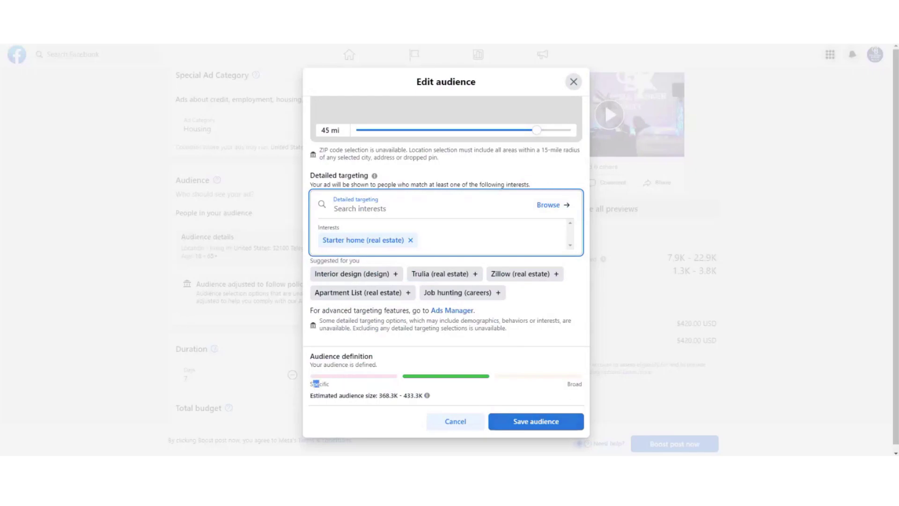
{"action": "double_click", "coordinate": [575, 384]}
{"action": "left_click", "coordinate": [477, 376]}
{"action": "scroll", "coordinate": [468, 398], "scroll_direction": "down", "scroll_amount": 1}
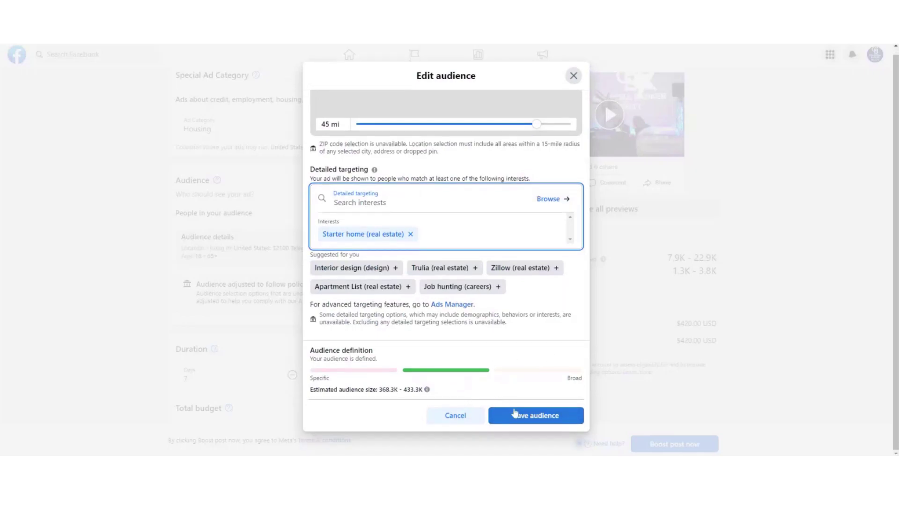
{"action": "left_click", "coordinate": [544, 422]}
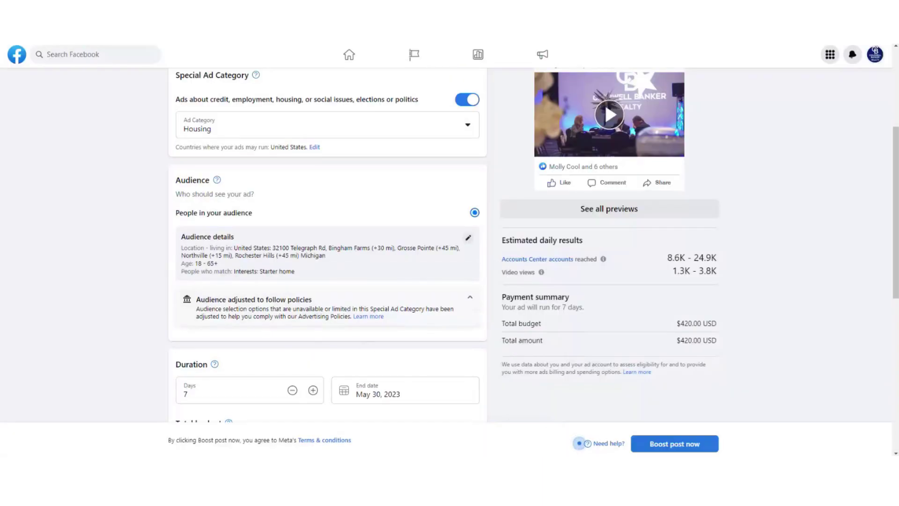
Step: Set the ad's end date to June 30, 2023
{"action": "scroll", "coordinate": [170, 280], "scroll_direction": "down", "scroll_amount": 2}
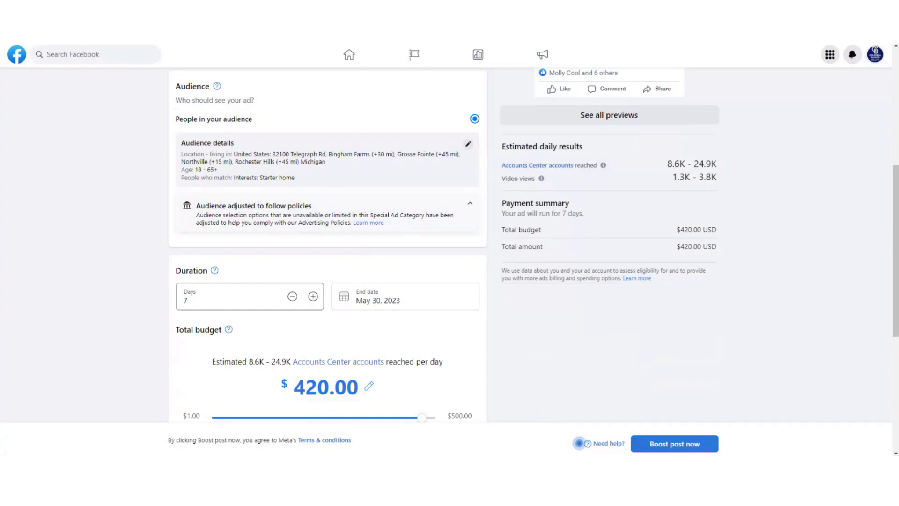
{"action": "left_click", "coordinate": [373, 300]}
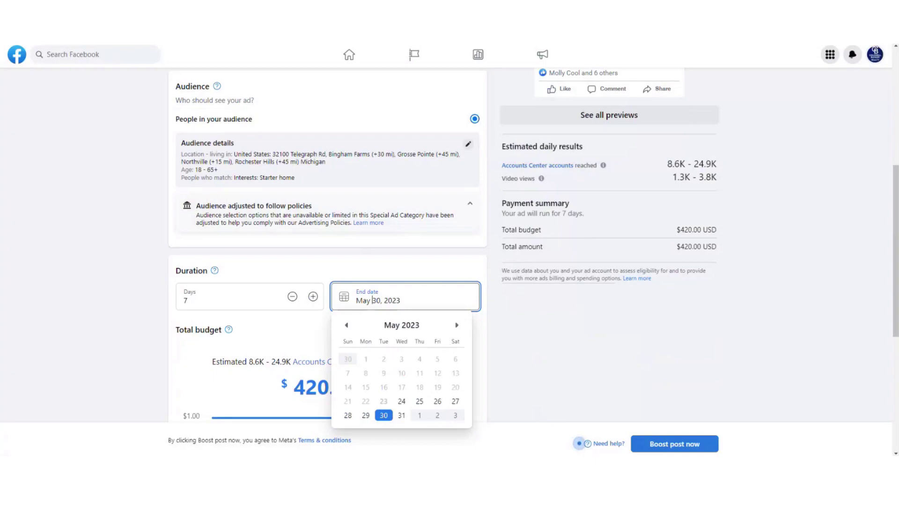
{"action": "left_click", "coordinate": [457, 325]}
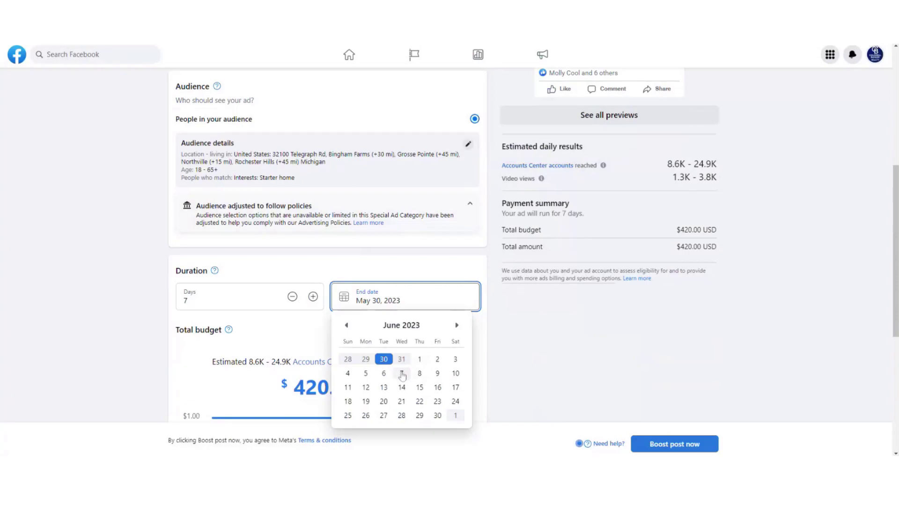
{"action": "left_click", "coordinate": [437, 414]}
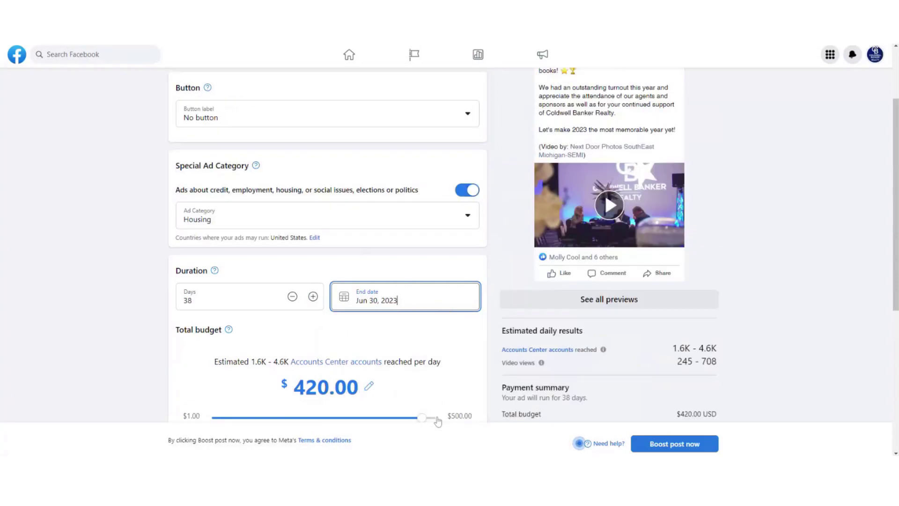
Step: Set the ad's total budget to $50.00
{"action": "scroll", "coordinate": [267, 299], "scroll_direction": "down", "scroll_amount": 6}
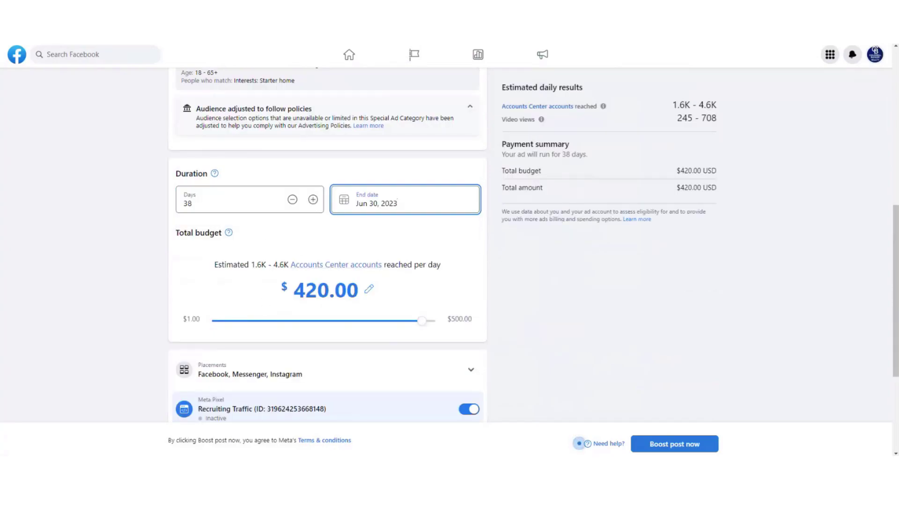
{"action": "left_click", "coordinate": [191, 203]}
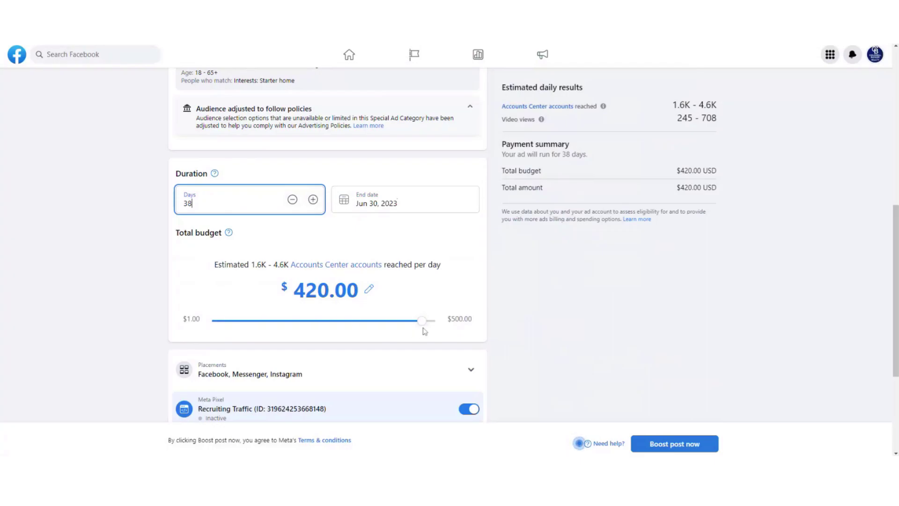
{"action": "left_click_drag", "start_coordinate": [422, 322], "coordinate": [359, 274]}
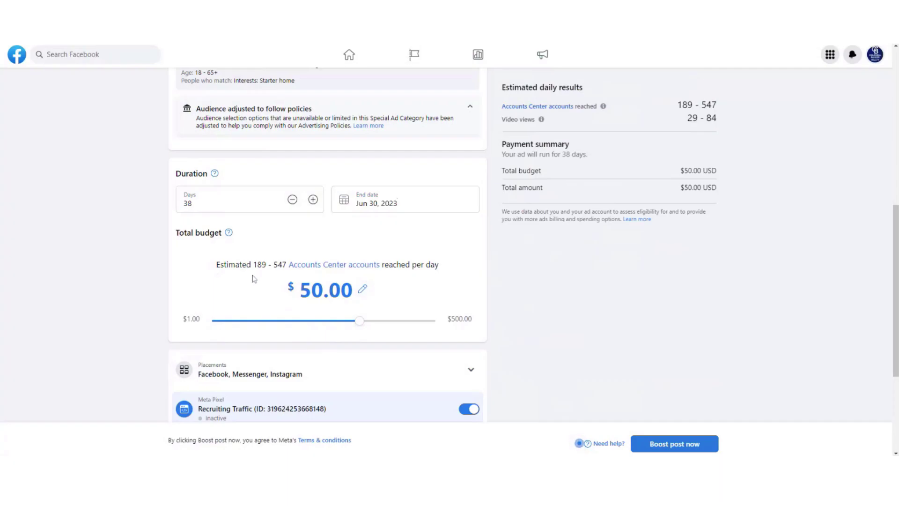
Step: Turn off the Meta Pixel for the ad and expand the ad's placement options
{"action": "scroll", "coordinate": [494, 290], "scroll_direction": "down", "scroll_amount": 3}
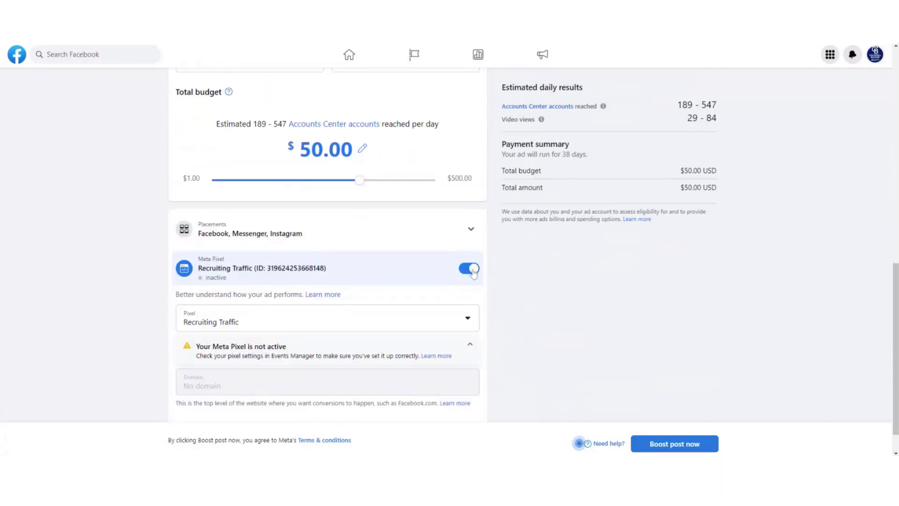
{"action": "left_click", "coordinate": [469, 268]}
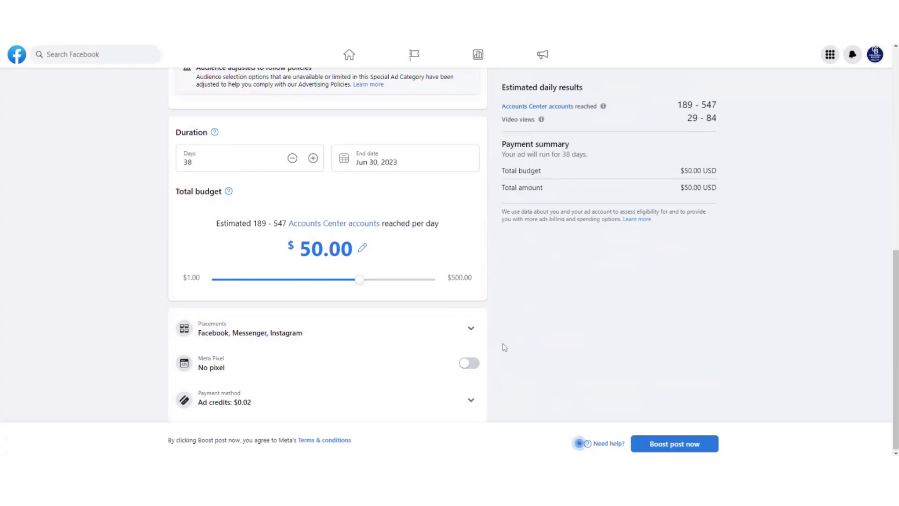
{"action": "left_click", "coordinate": [468, 327]}
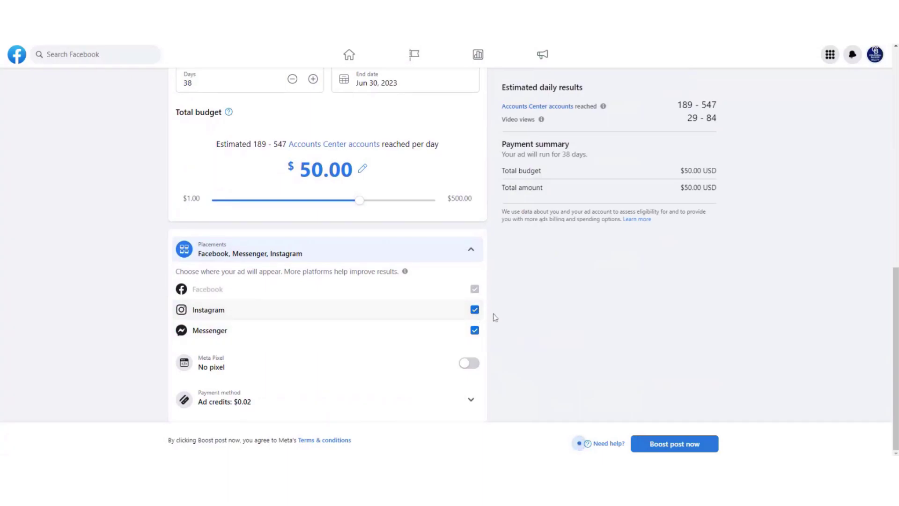
Step: Exclude Messenger from the ad's placements, keeping only Facebook and Instagram, and collapse the placement options
{"action": "left_click", "coordinate": [474, 329]}
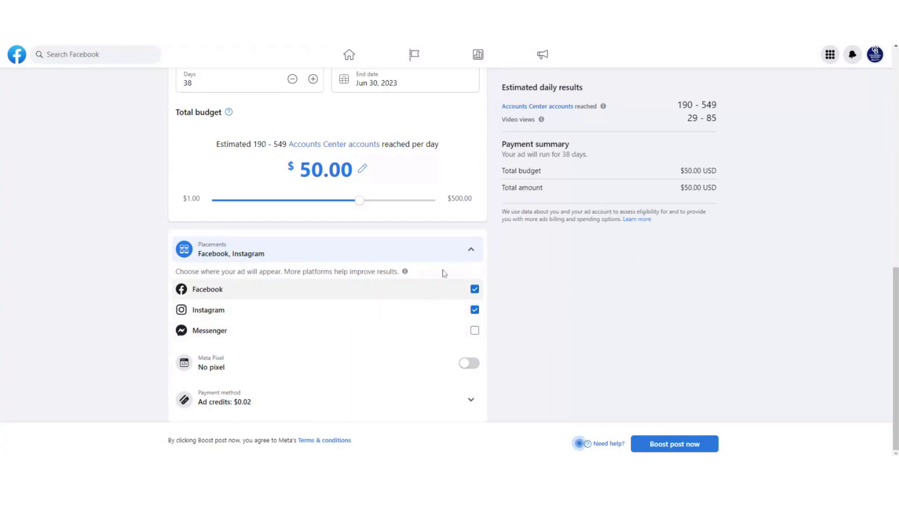
{"action": "left_click", "coordinate": [469, 249]}
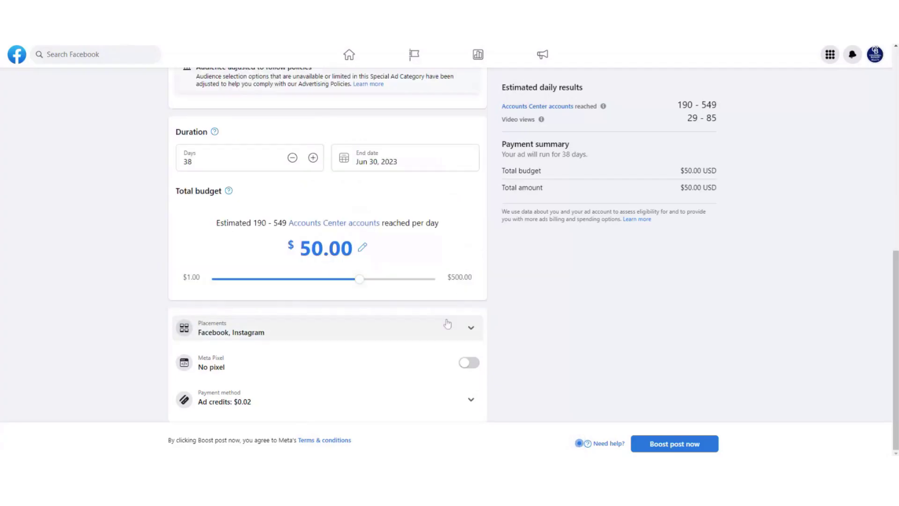
Step: Review the boost settings from goal, button, ad category and audience through duration, budget and placements
{"action": "scroll", "coordinate": [473, 339], "scroll_direction": "up", "scroll_amount": 15}
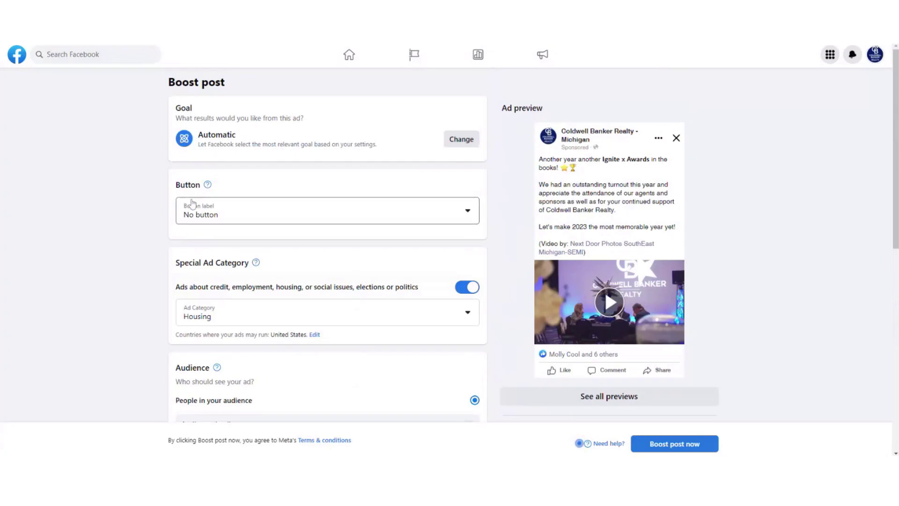
{"action": "scroll", "coordinate": [196, 205], "scroll_direction": "down", "scroll_amount": 1}
{"action": "scroll", "coordinate": [196, 205], "scroll_direction": "down", "scroll_amount": 2}
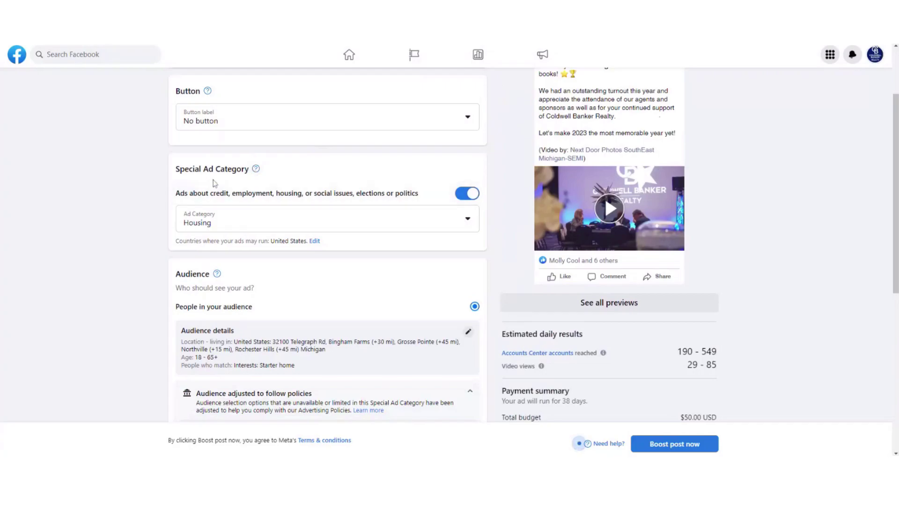
{"action": "scroll", "coordinate": [203, 187], "scroll_direction": "down", "scroll_amount": 2}
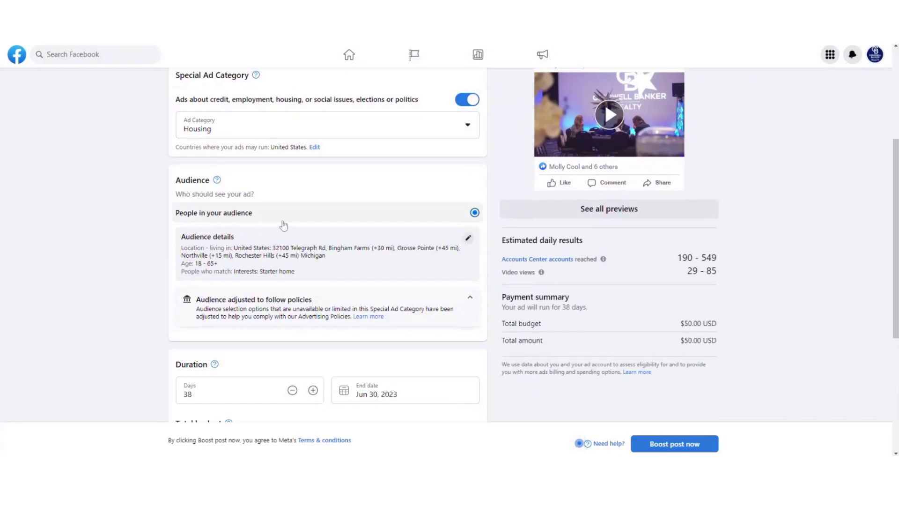
{"action": "scroll", "coordinate": [229, 241], "scroll_direction": "down", "scroll_amount": 3}
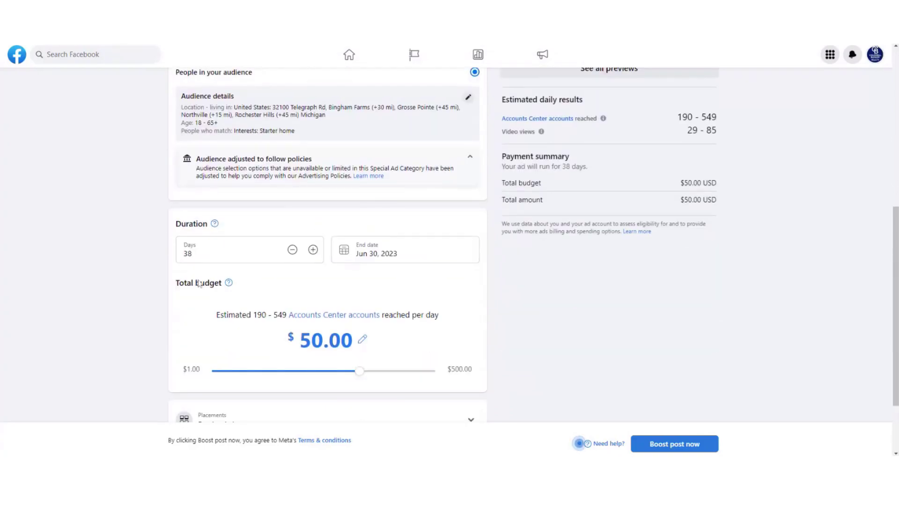
{"action": "scroll", "coordinate": [203, 280], "scroll_direction": "down", "scroll_amount": 2}
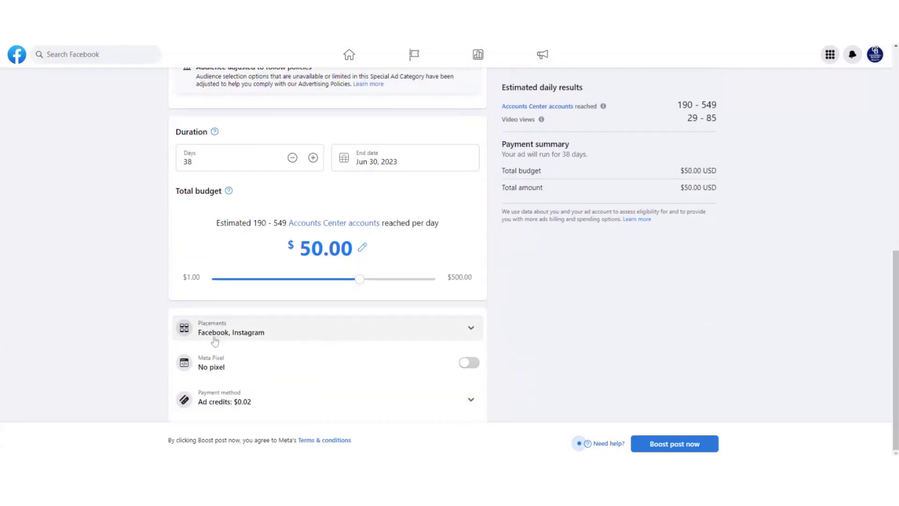
{"action": "left_click", "coordinate": [269, 334]}
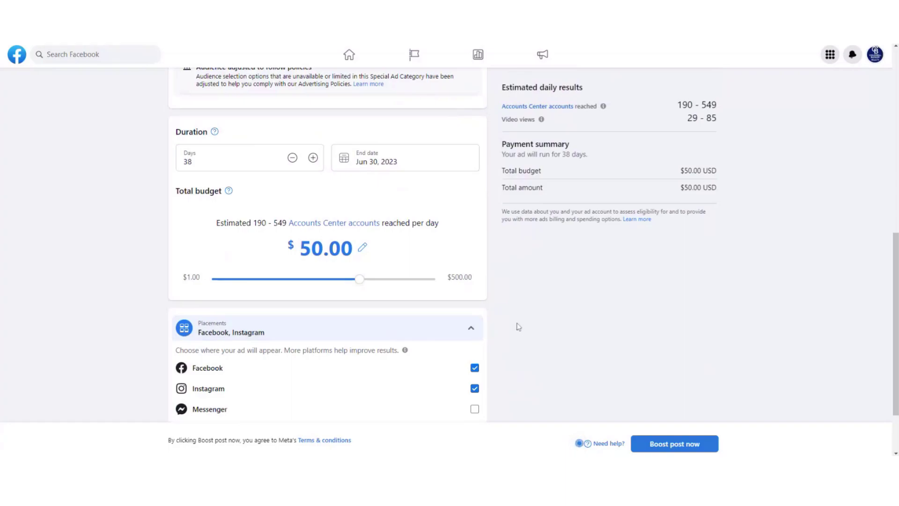
{"action": "scroll", "coordinate": [538, 347], "scroll_direction": "down", "scroll_amount": 2}
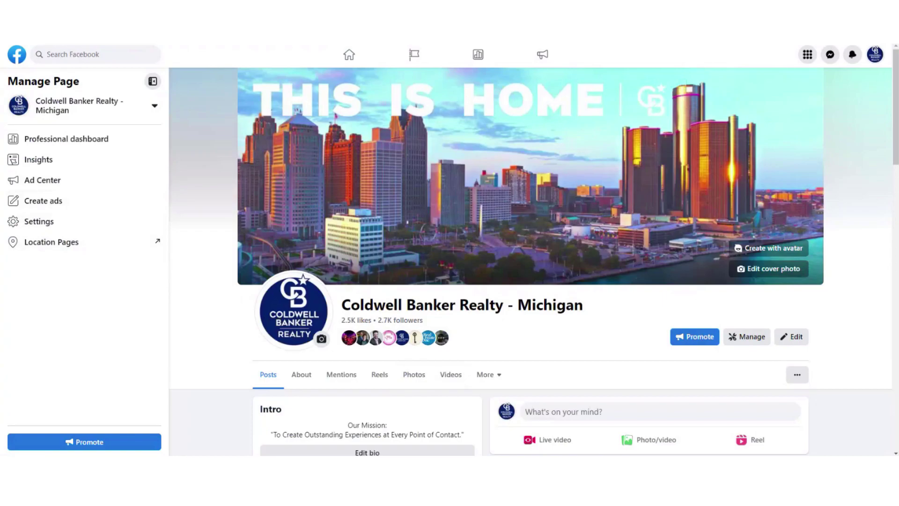
Step: Open the Ad Center of the Coldwell Banker Realty - Michigan page
{"action": "scroll", "coordinate": [438, 305], "scroll_direction": "down", "scroll_amount": 3}
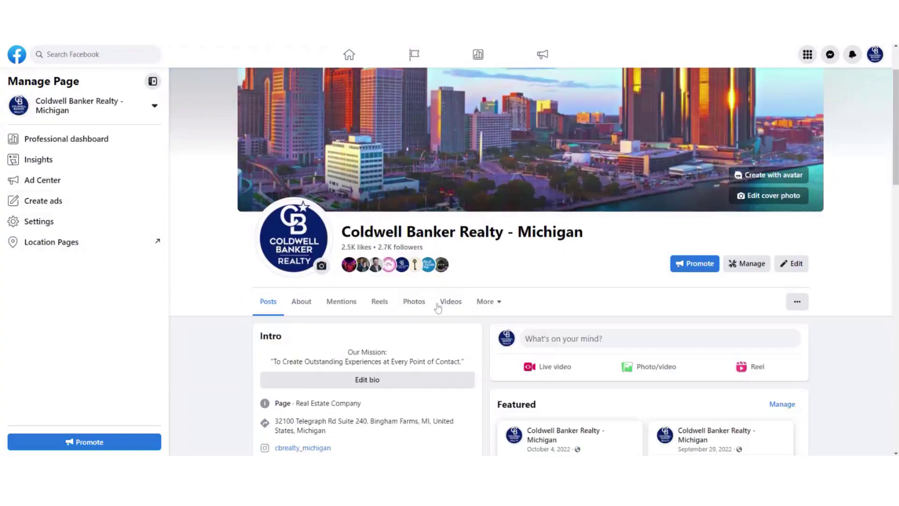
{"action": "scroll", "coordinate": [598, 269], "scroll_direction": "down", "scroll_amount": 1}
{"action": "scroll", "coordinate": [598, 269], "scroll_direction": "up", "scroll_amount": 4}
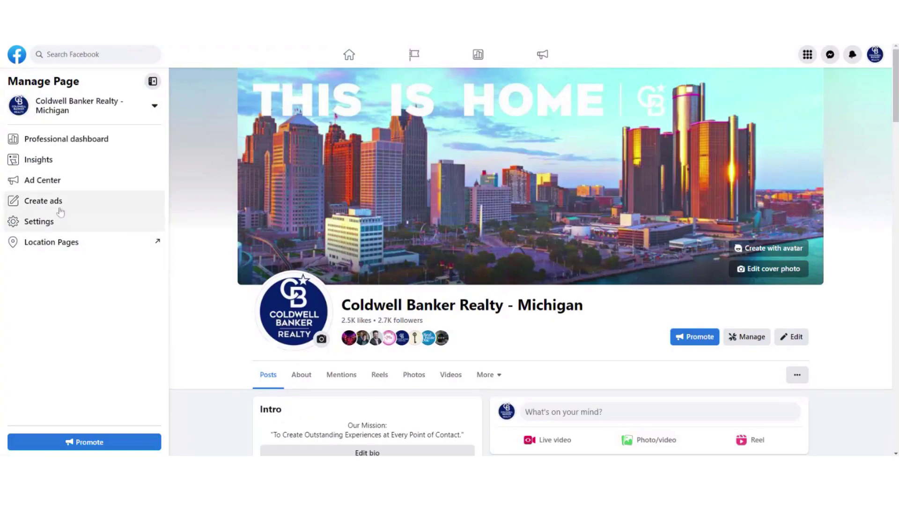
{"action": "left_click", "coordinate": [45, 182]}
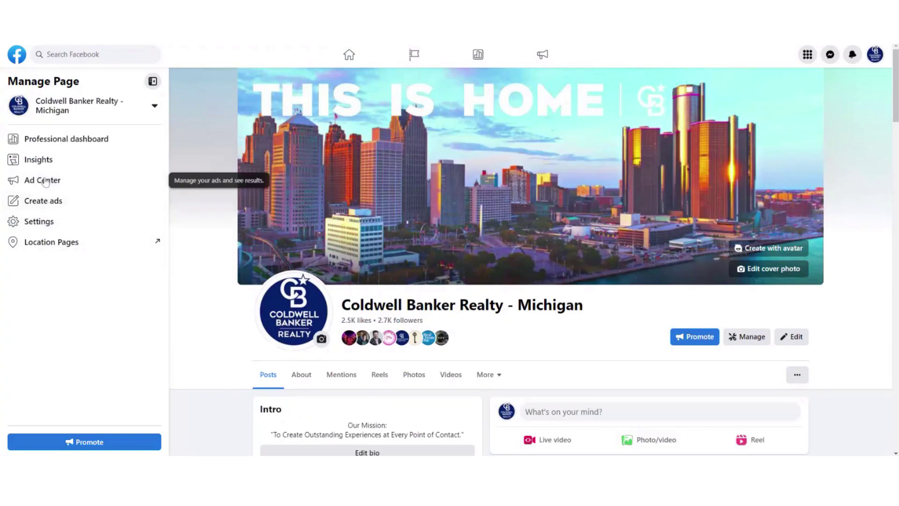
{"action": "left_click", "coordinate": [45, 182]}
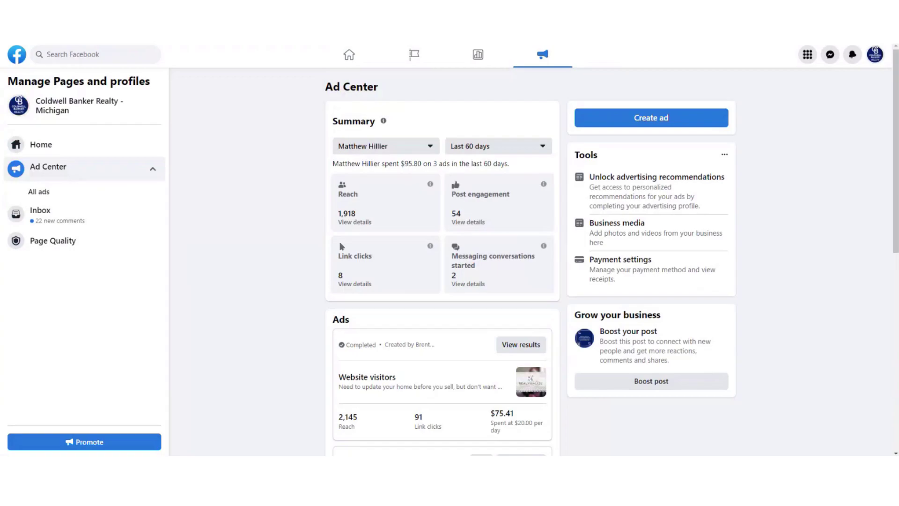
Step: Look through the completed ads and open the results of the Post engagements ad for the Q4 Market Reports
{"action": "scroll", "coordinate": [281, 234], "scroll_direction": "down", "scroll_amount": 3}
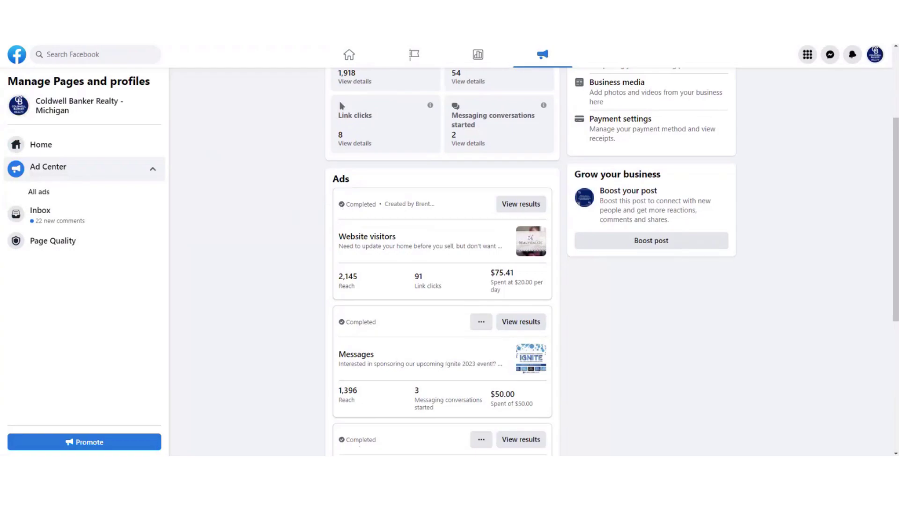
{"action": "scroll", "coordinate": [348, 213], "scroll_direction": "down", "scroll_amount": 2}
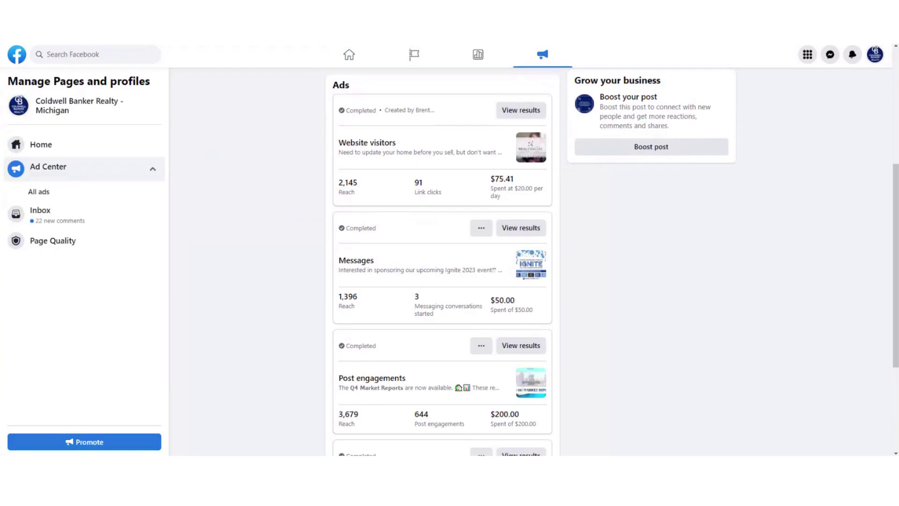
{"action": "scroll", "coordinate": [359, 218], "scroll_direction": "down", "scroll_amount": 3}
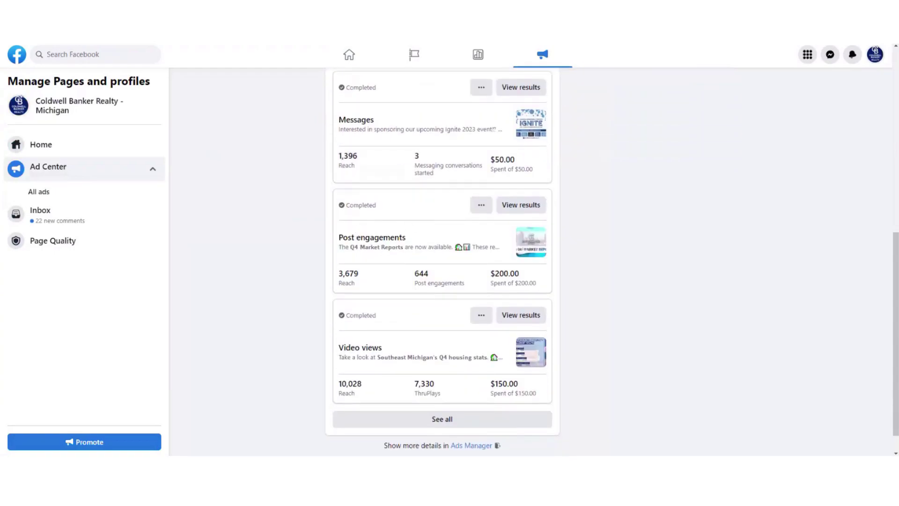
{"action": "left_click", "coordinate": [529, 208]}
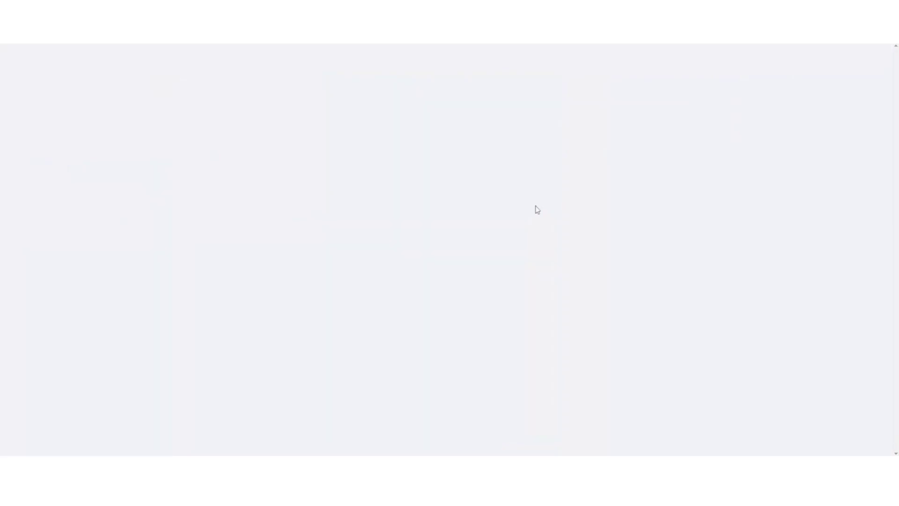